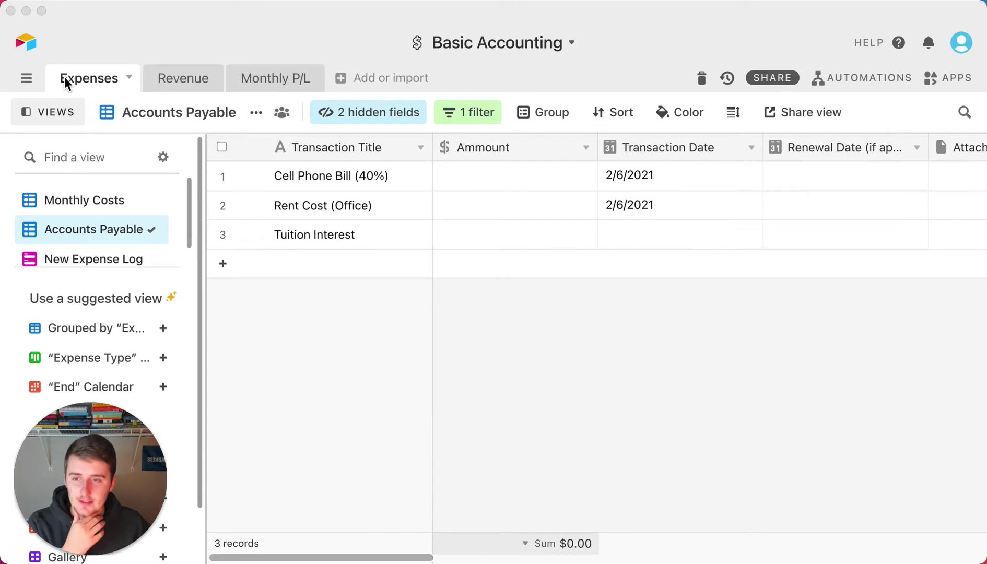
Switch the Expenses table to the Monthly Costs view, showing 36 records totalling $6,545.00
click(185, 79)
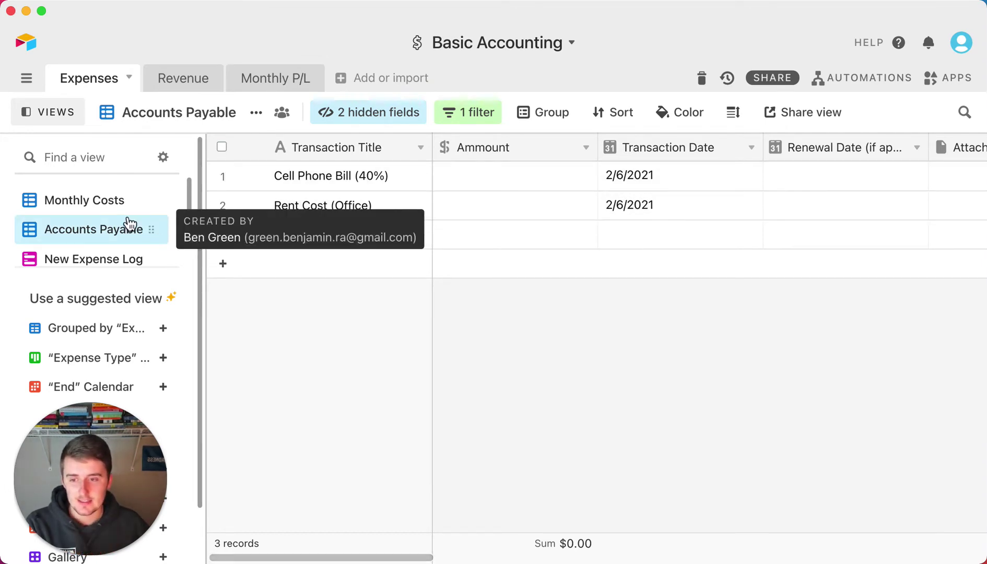
click(123, 201)
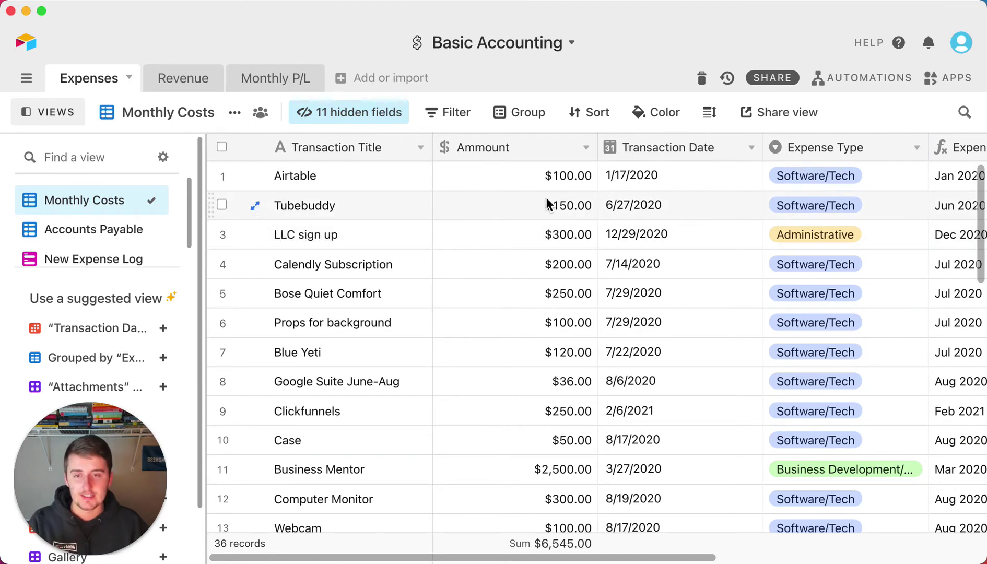
click(145, 235)
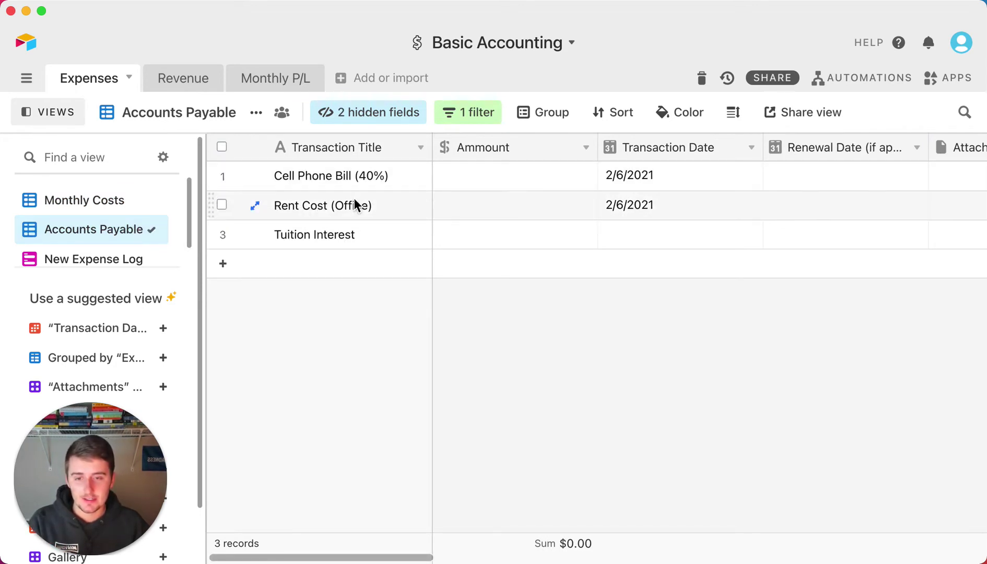
click(85, 202)
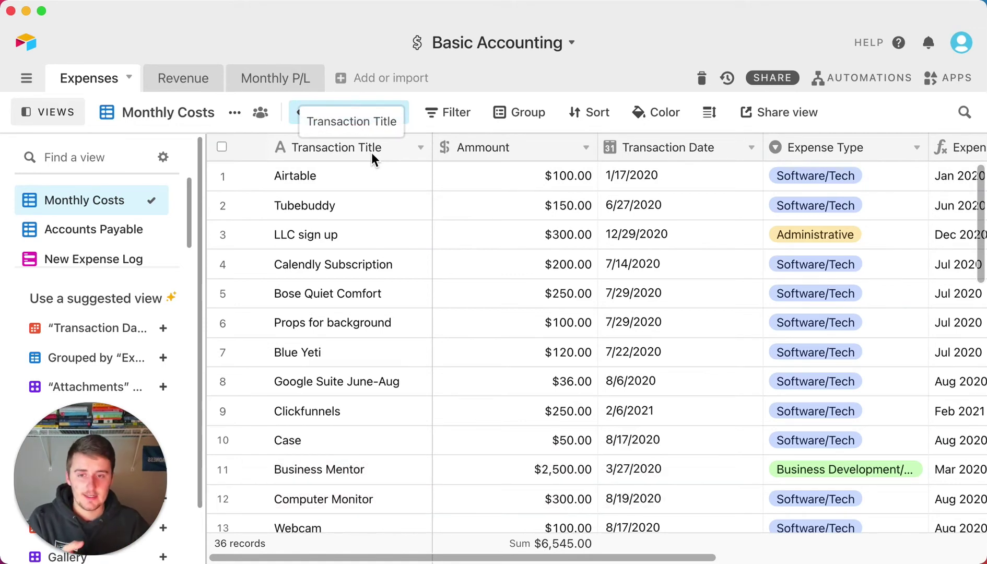
Inspect the Transaction Title field settings and close them unchanged
click(421, 149)
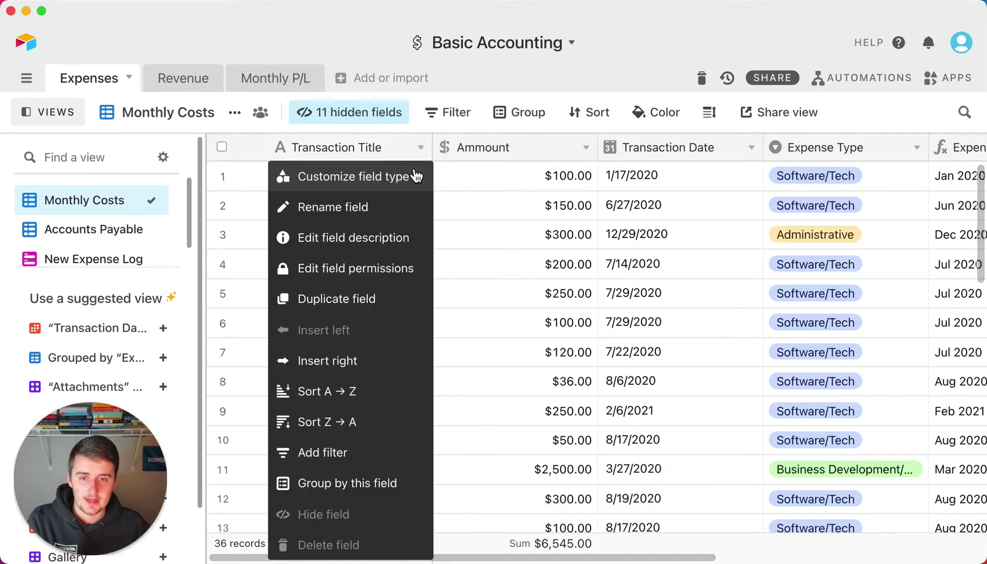
click(416, 176)
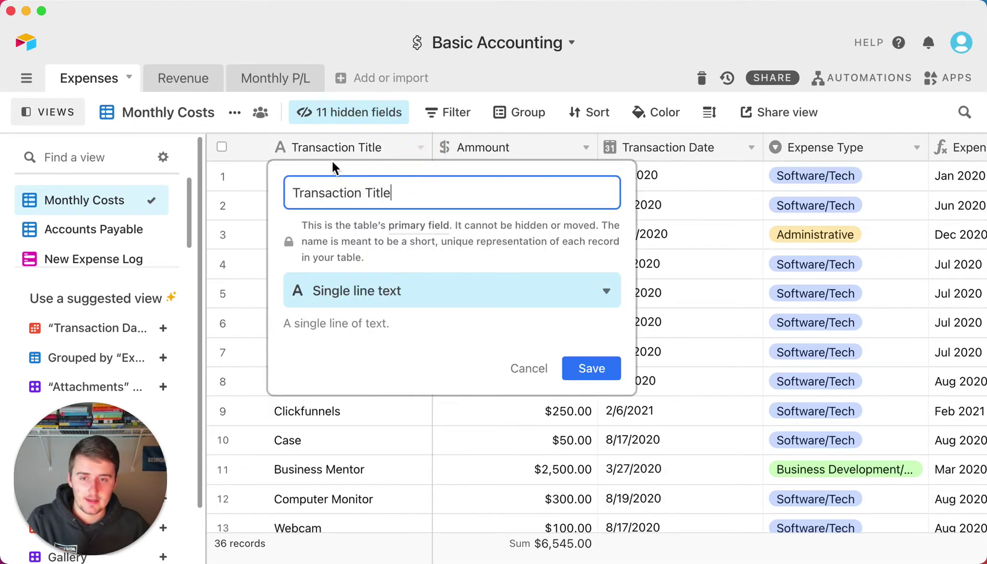
click(524, 371)
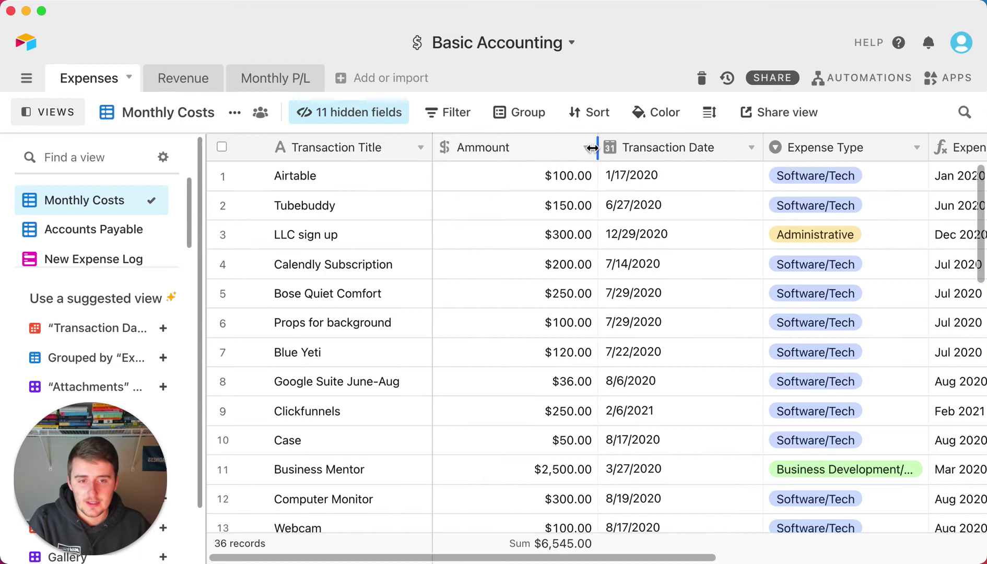
Narrow the Ammount and Transaction Date columns so Expense Month fits beside them
drag(597, 150, 534, 166)
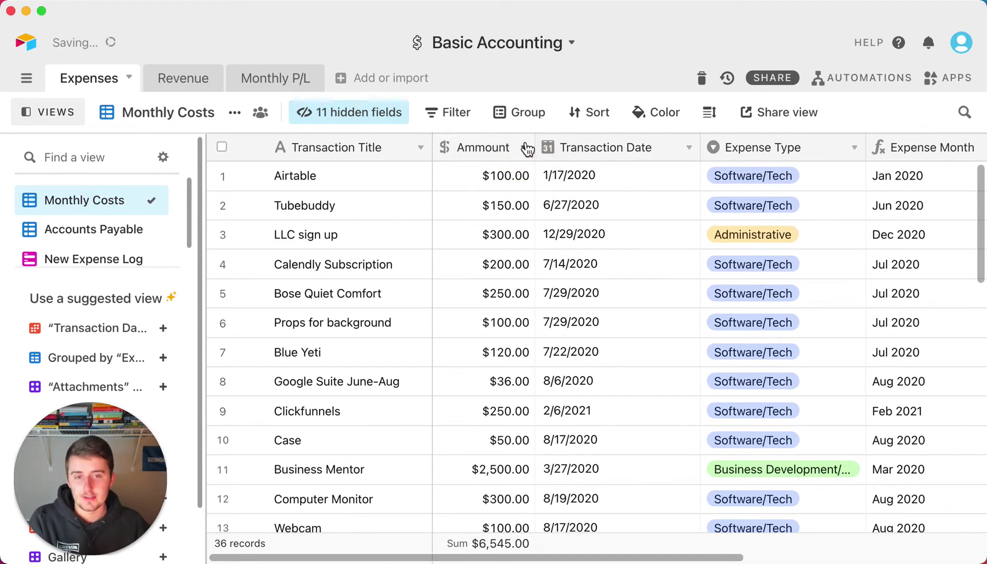
click(524, 148)
click(516, 178)
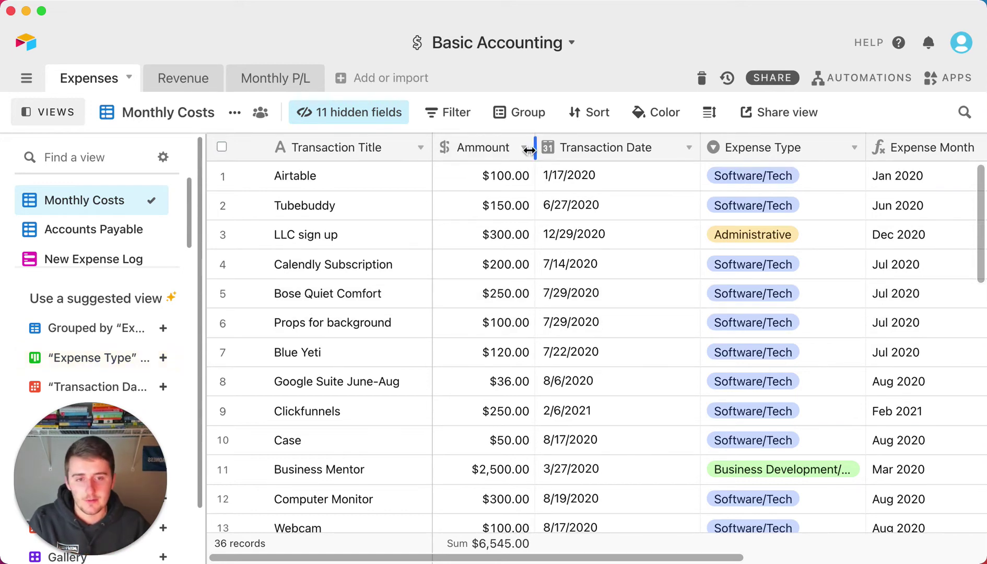
drag(692, 155, 679, 155)
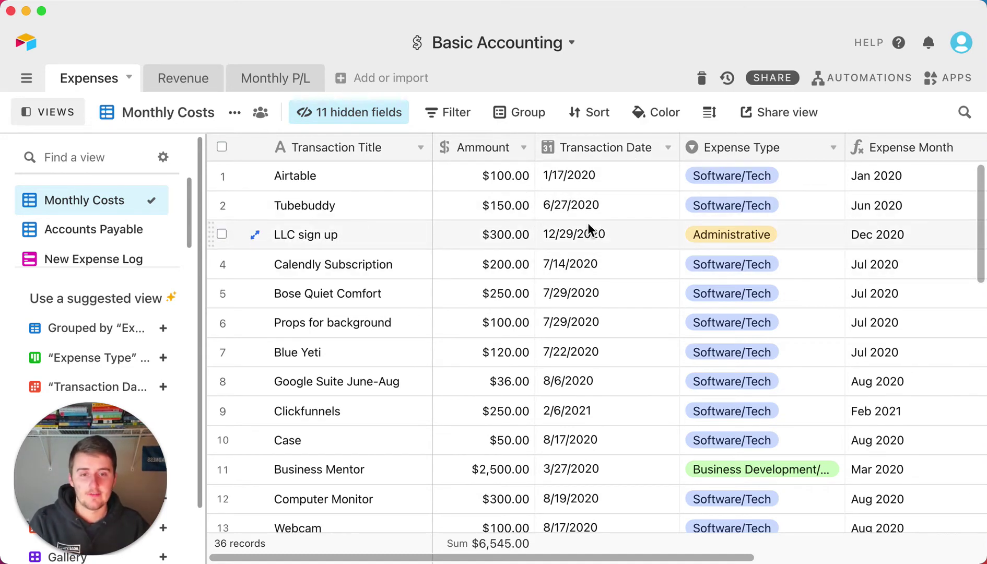
scroll(588, 223, down, 15)
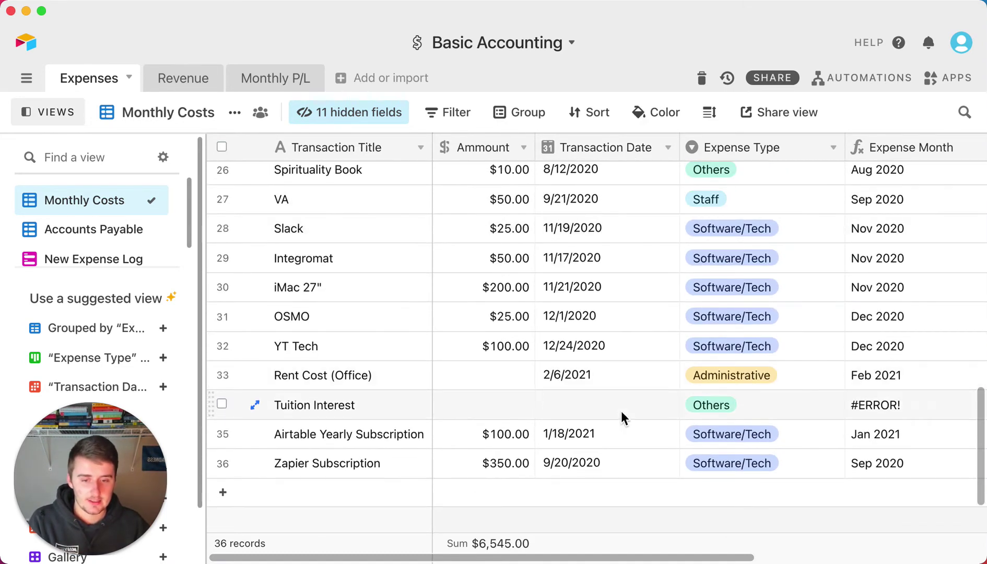
click(621, 411)
scroll(575, 389, up, 1)
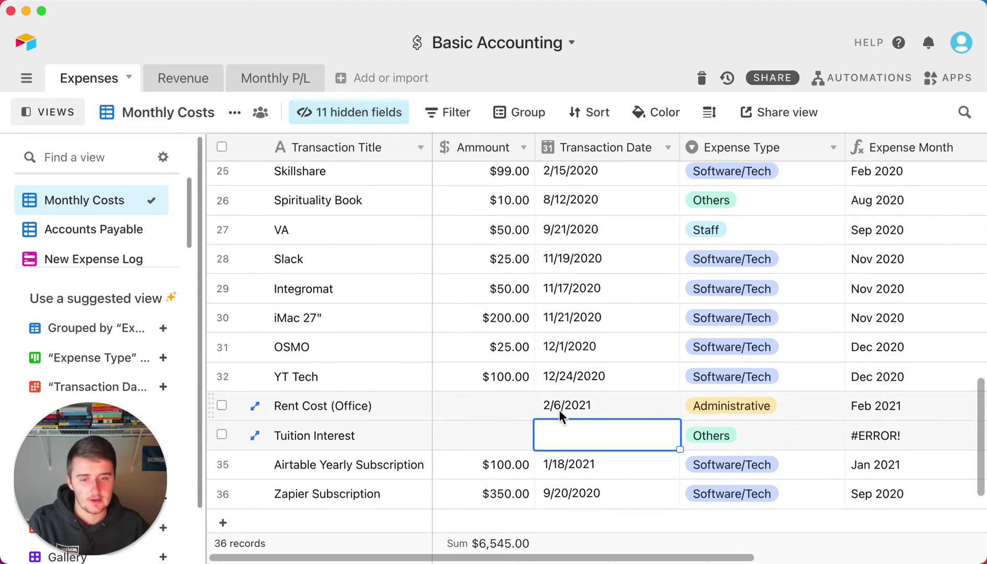
scroll(562, 409, up, 15)
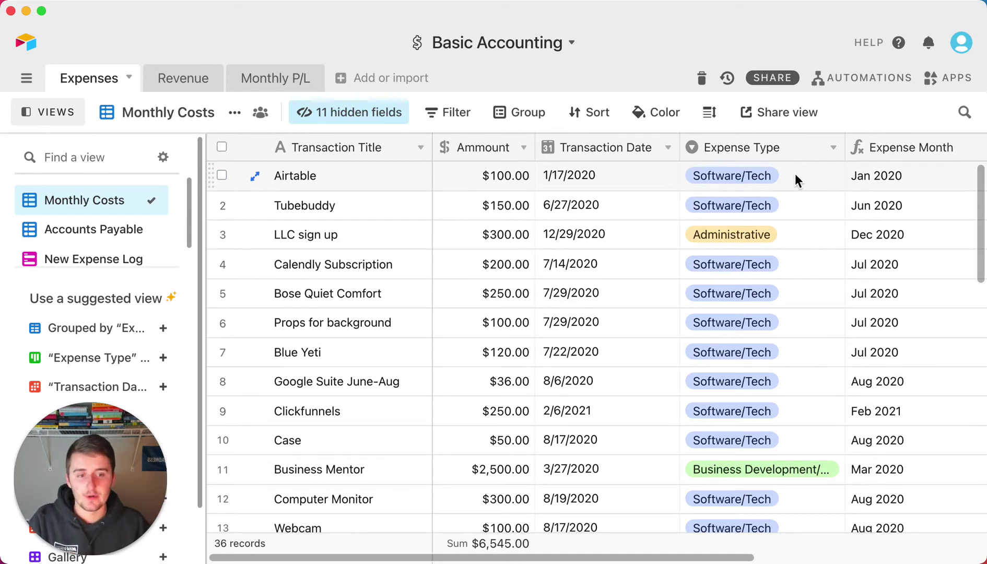
scroll(743, 281, down, 3)
scroll(745, 293, down, 10)
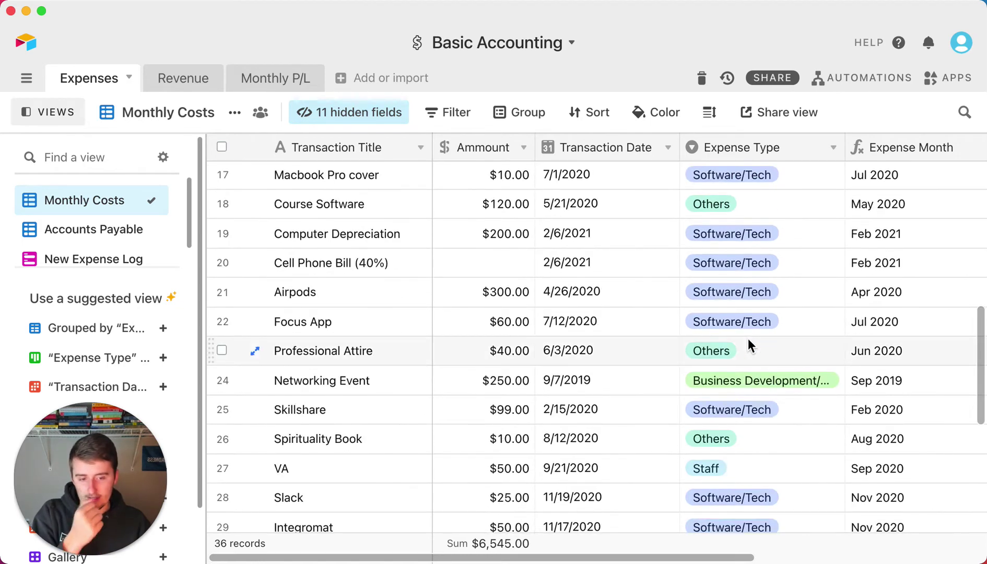
scroll(748, 340, up, 12)
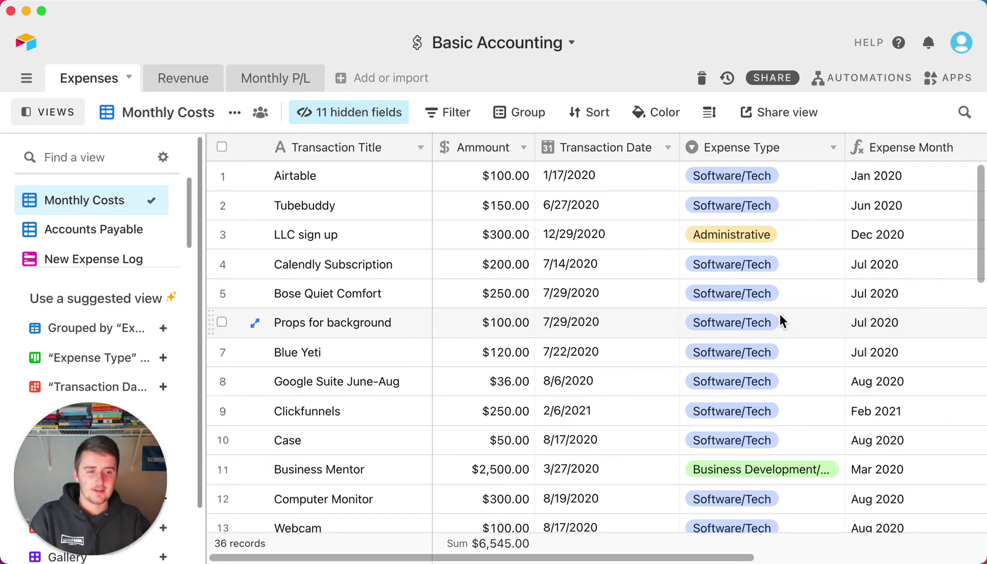
click(834, 148)
click(810, 176)
scroll(603, 431, down, 1)
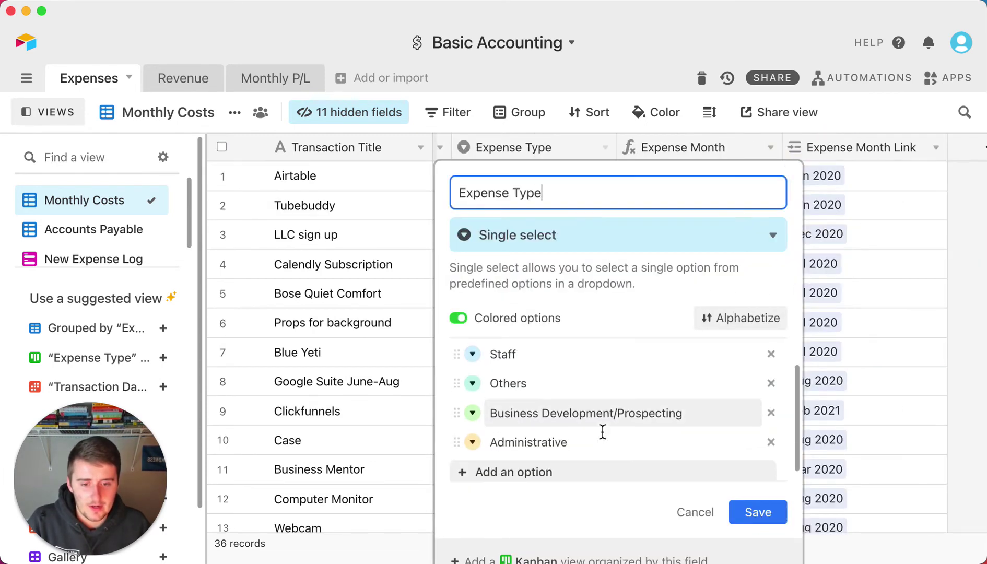
scroll(602, 432, up, 1)
scroll(584, 404, down, 2)
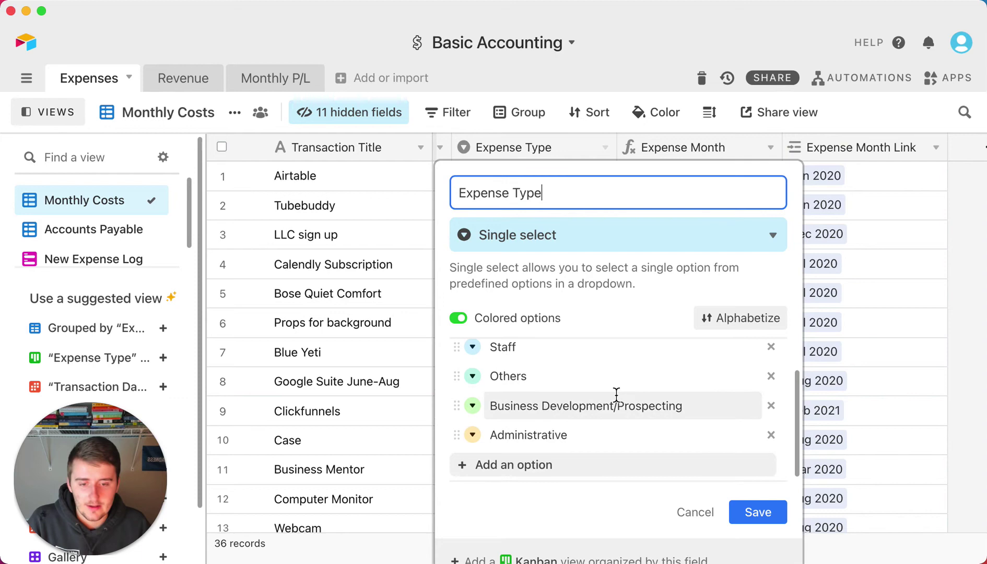
scroll(616, 396, up, 1)
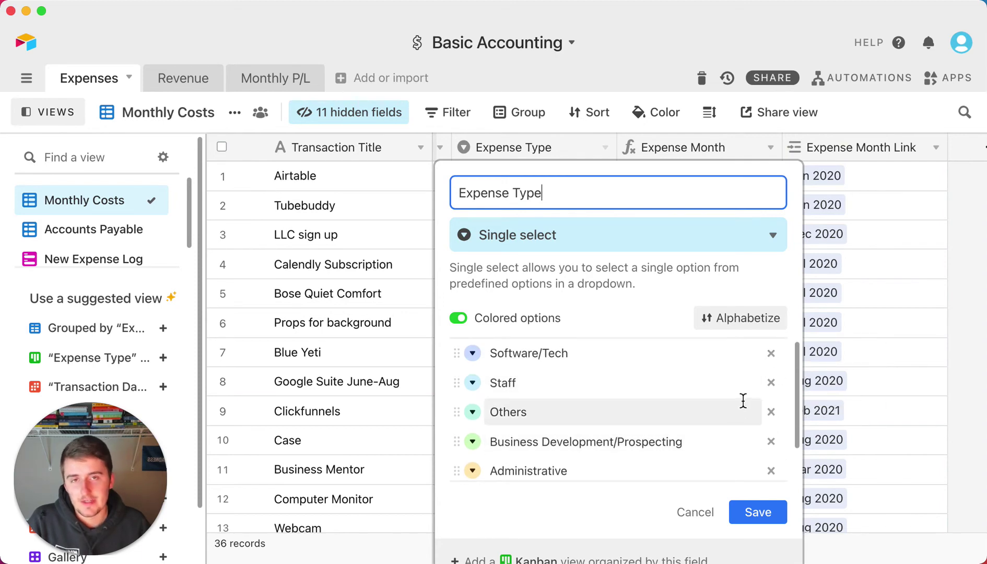
click(697, 513)
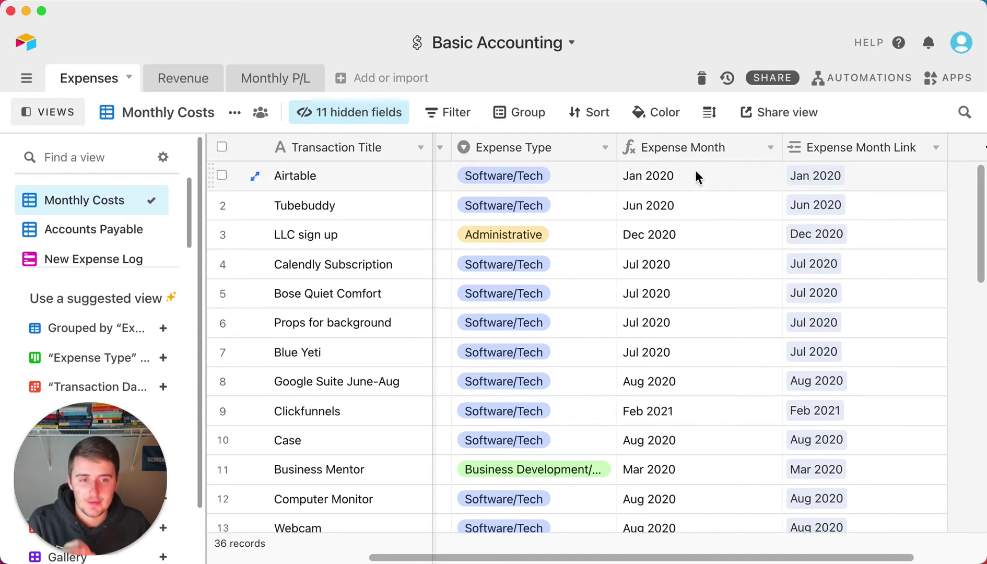
Inspect the Expense Month formula and close it without changes
click(649, 177)
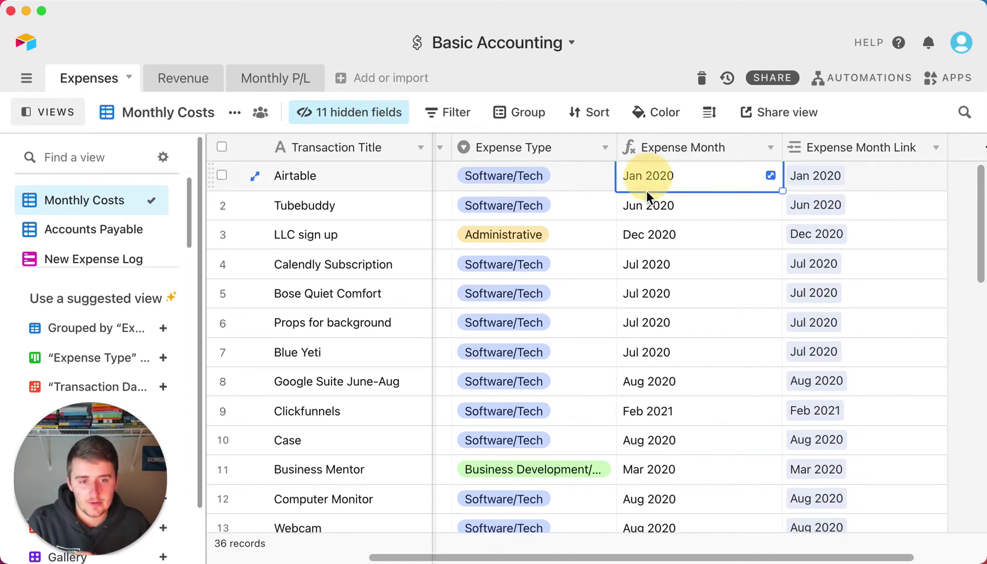
click(770, 148)
click(750, 173)
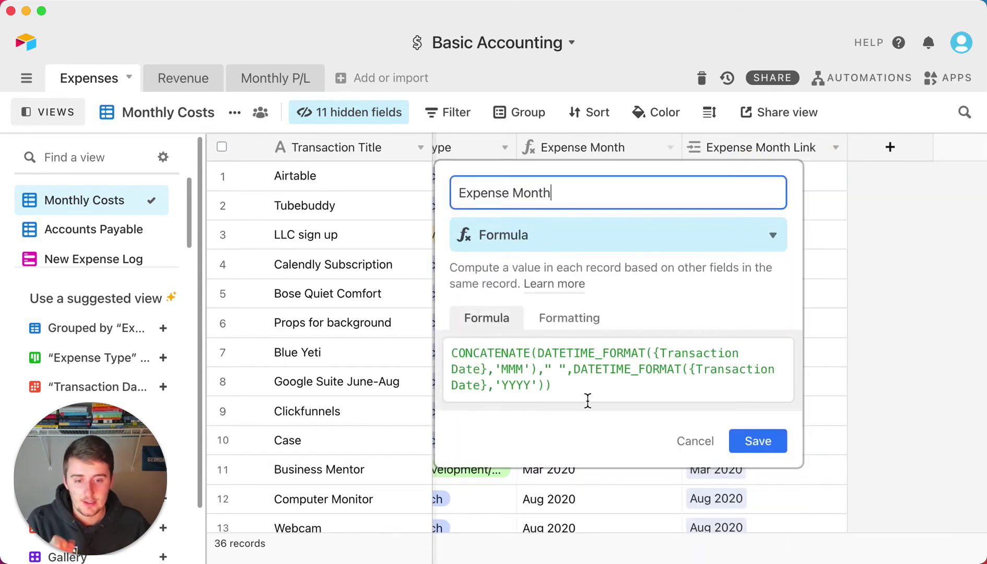
drag(588, 400, 449, 356)
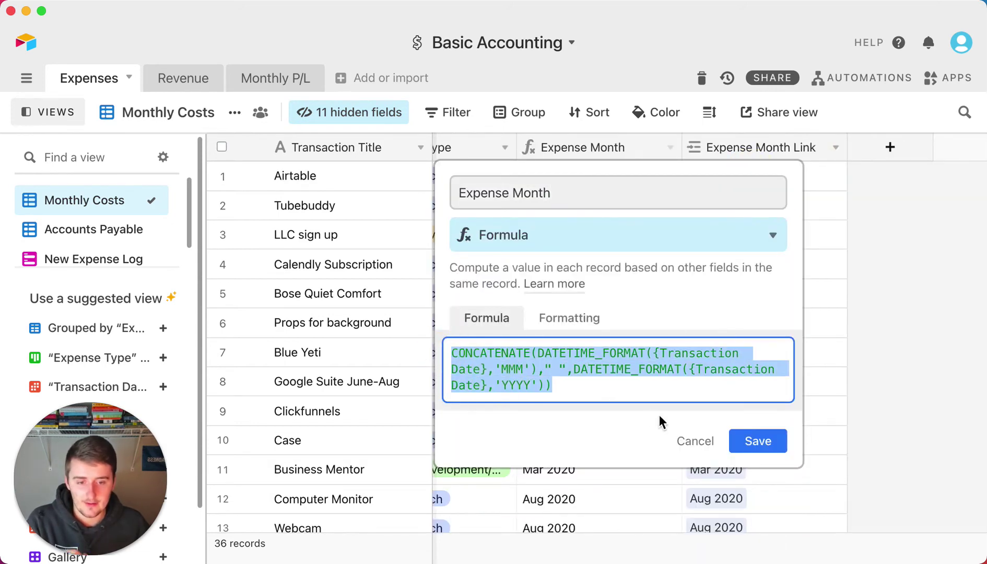
click(699, 443)
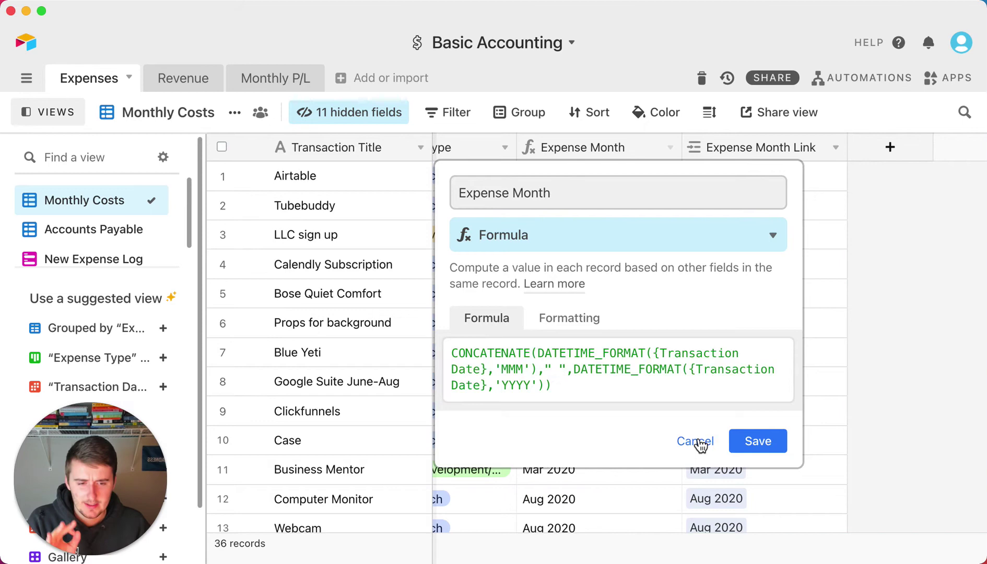
drag(590, 555, 428, 556)
Recheck the Expense Month formula, then bring up the two Auto Link Month automations
right_click(509, 151)
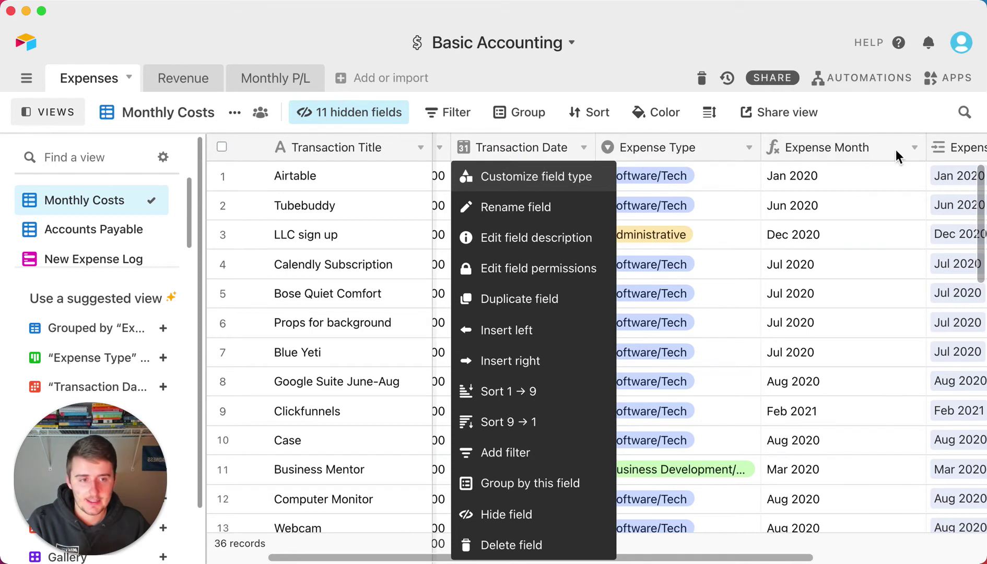
click(914, 147)
click(881, 176)
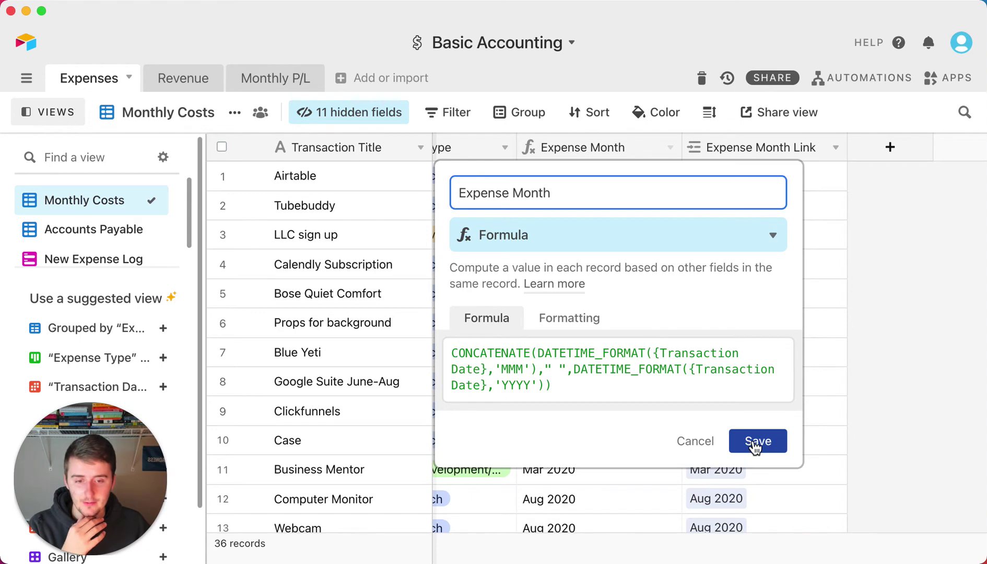
click(712, 448)
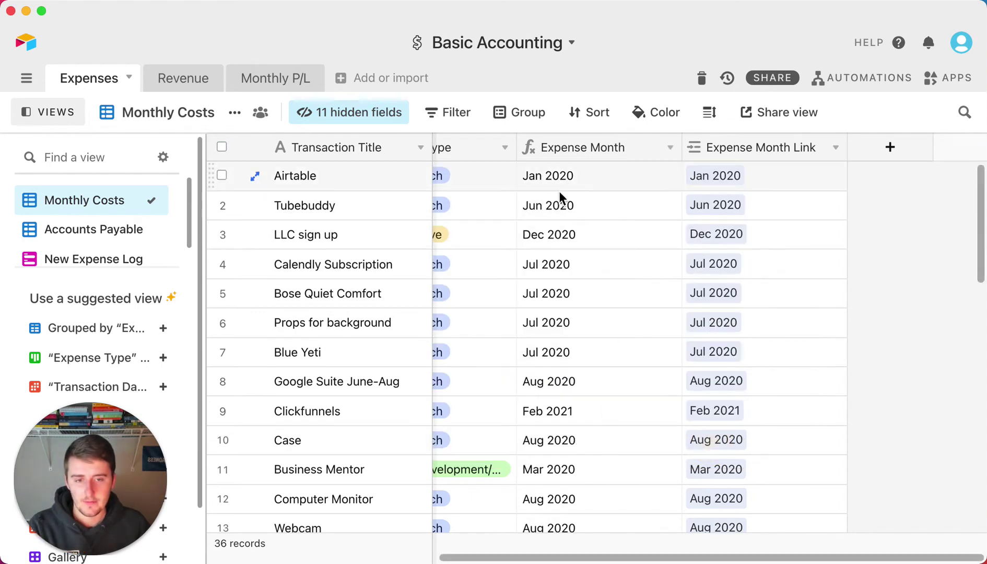
click(555, 208)
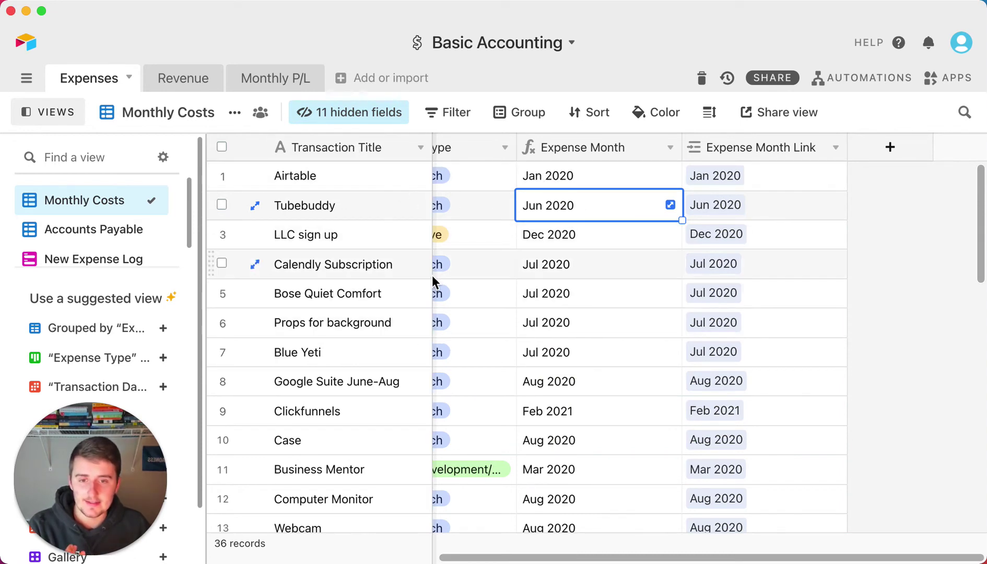
click(853, 78)
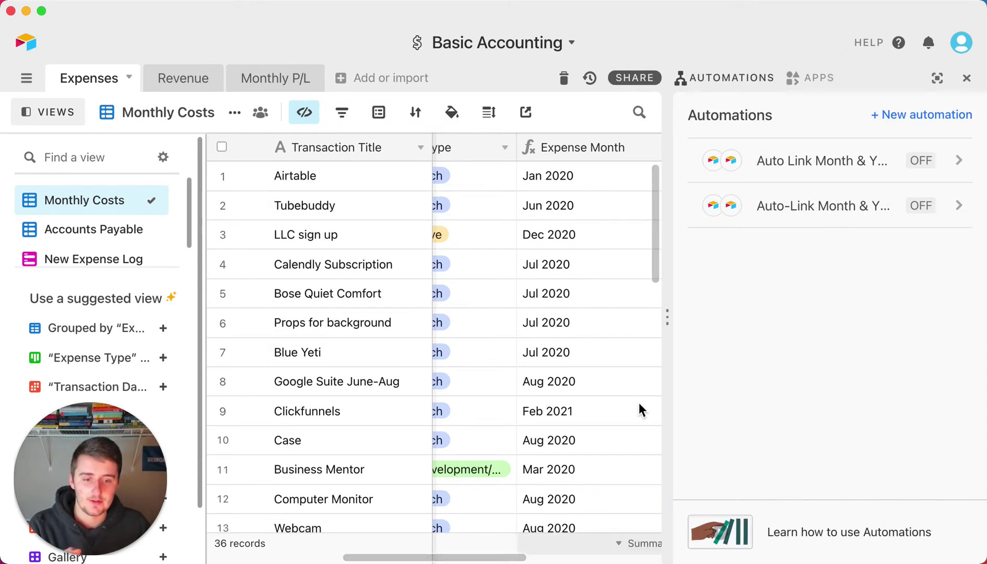
Make the AP automation's second trigger condition check that Transaction Date is not empty
click(819, 168)
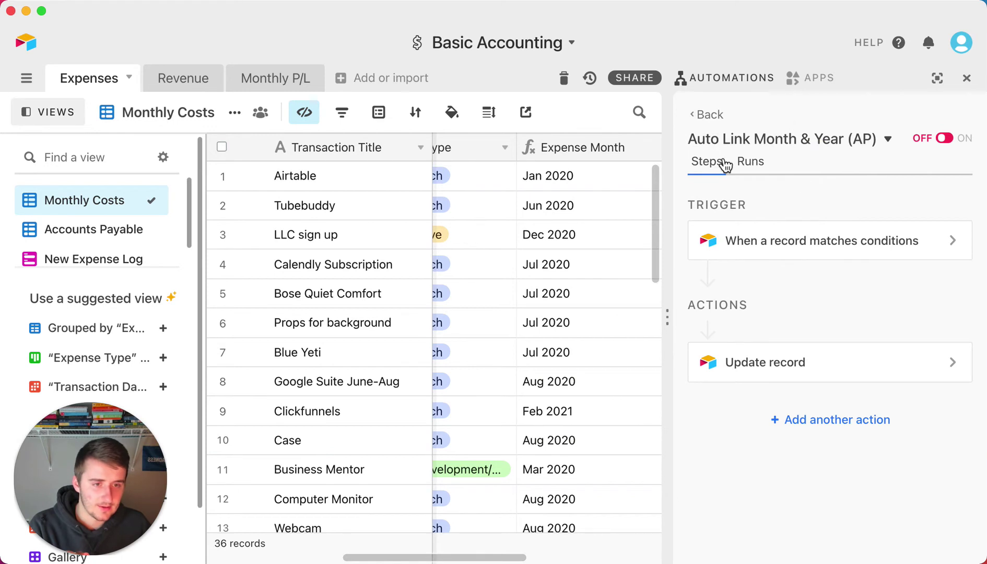
click(859, 244)
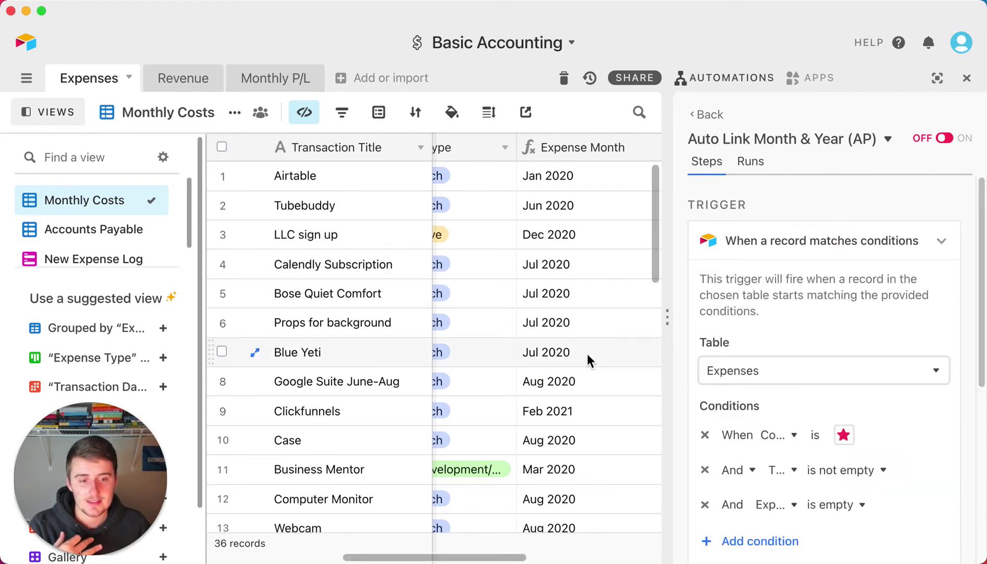
scroll(868, 397, down, 3)
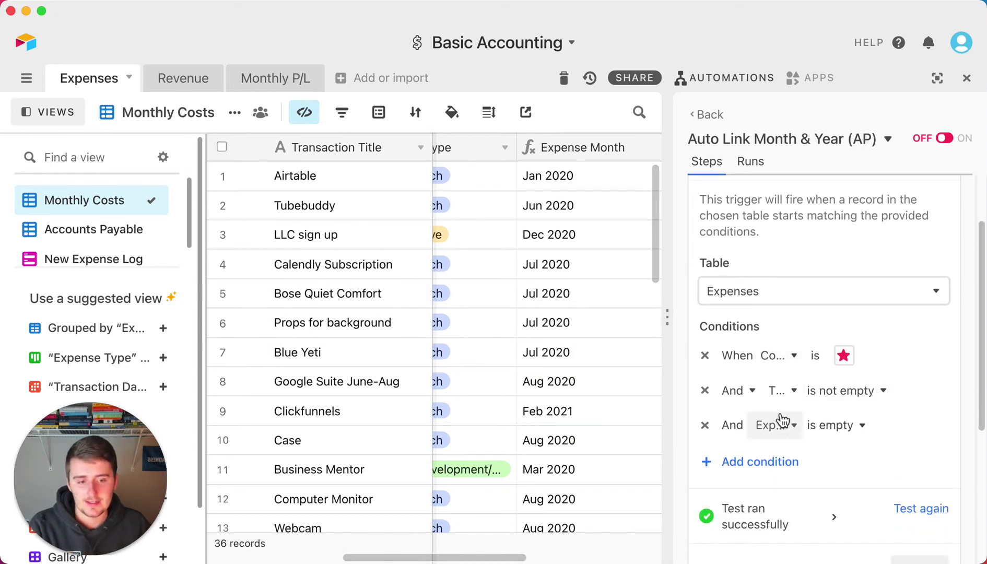
click(782, 392)
click(794, 316)
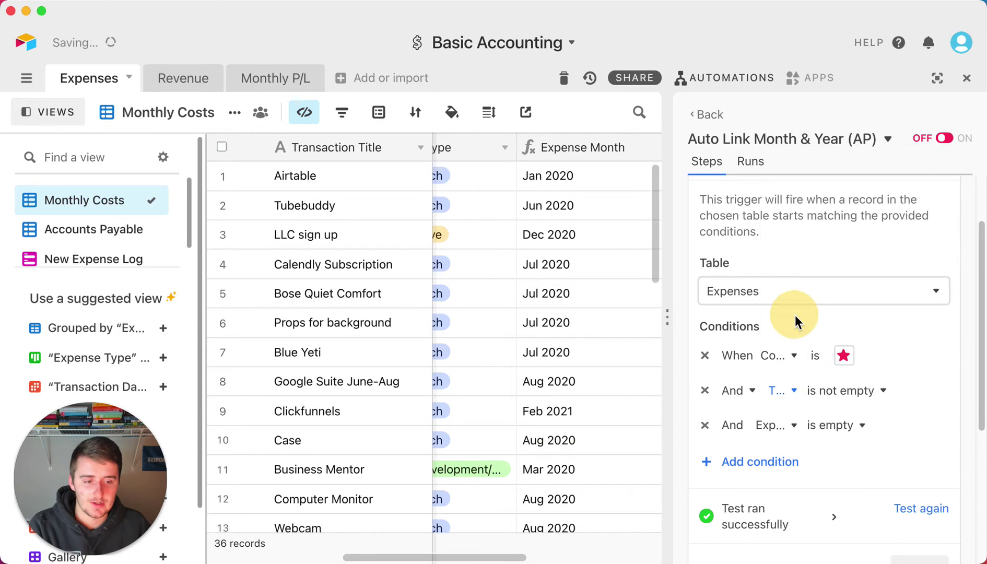
scroll(888, 460, down, 2)
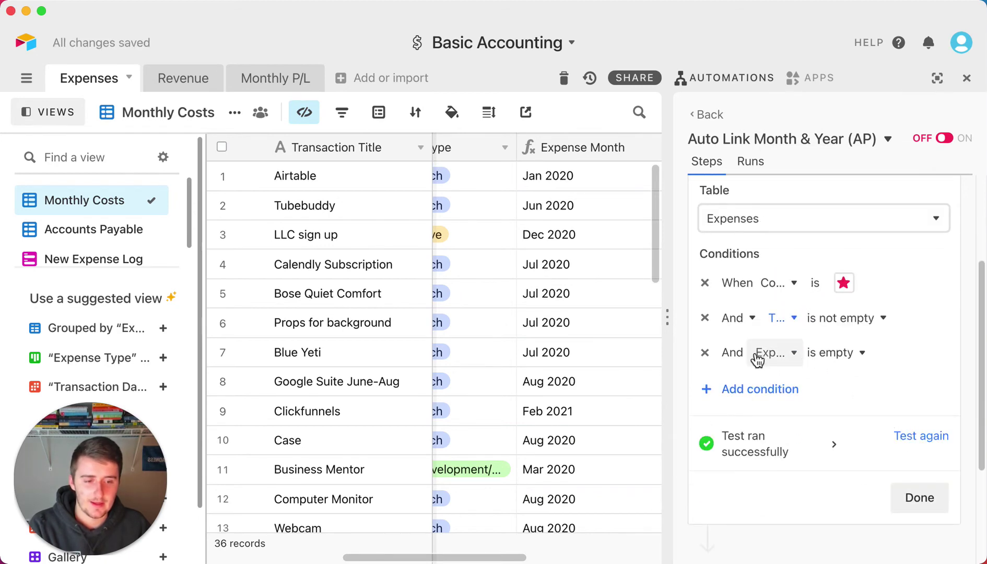
click(771, 360)
click(772, 355)
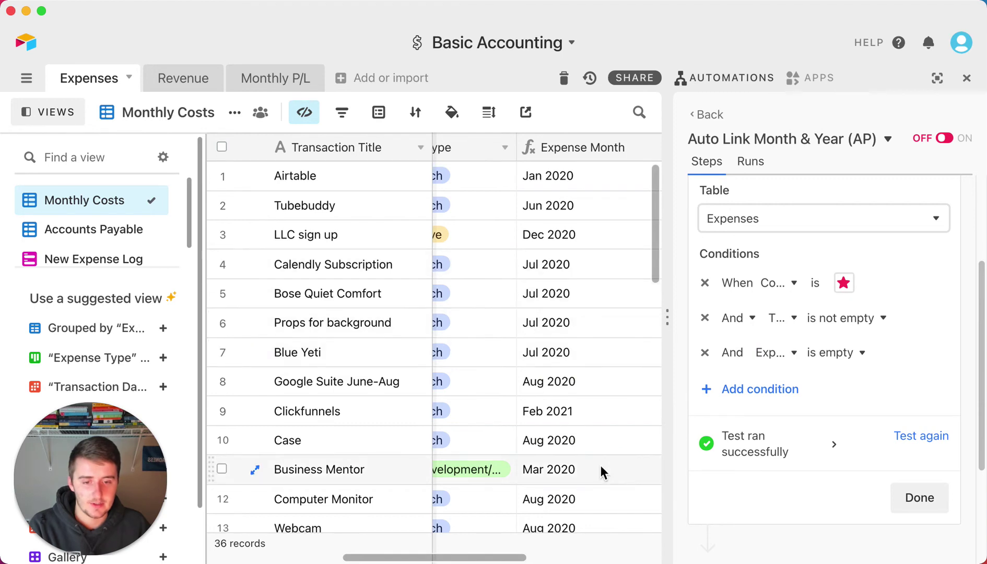
click(918, 501)
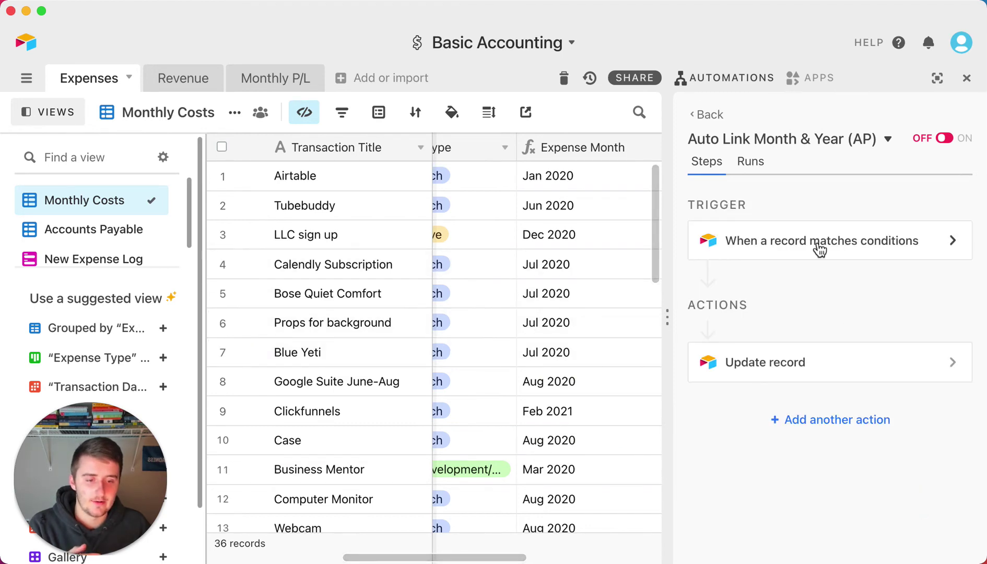
Review the Update record action's settings and return to the automations list
click(806, 375)
scroll(807, 384, down, 4)
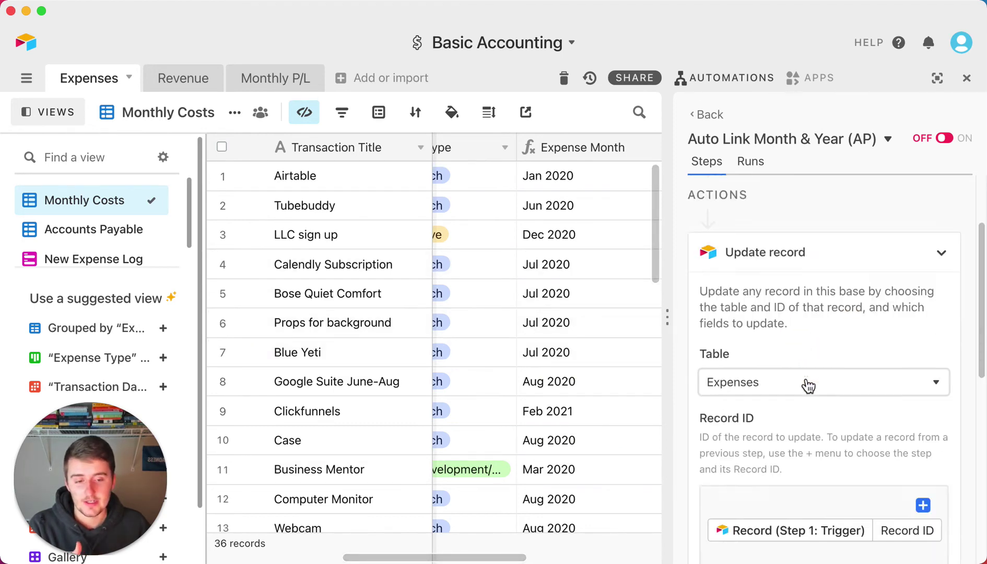
scroll(746, 302, down, 1)
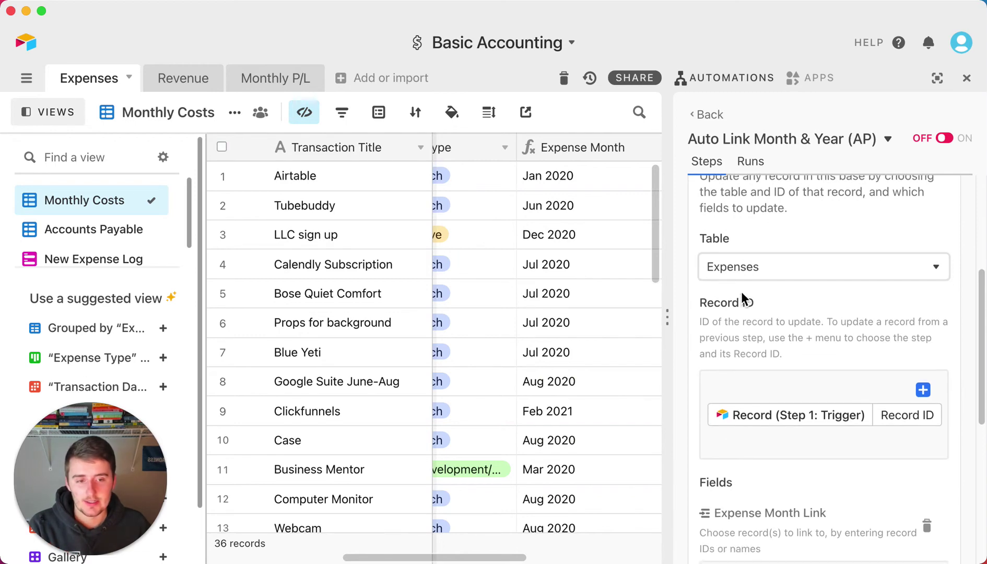
scroll(745, 305, down, 1)
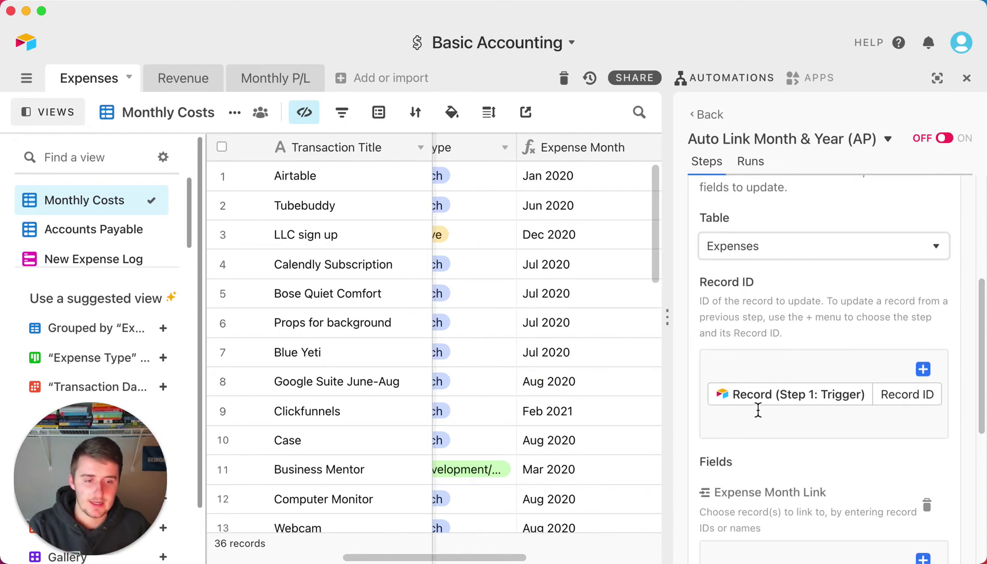
scroll(835, 412, down, 4)
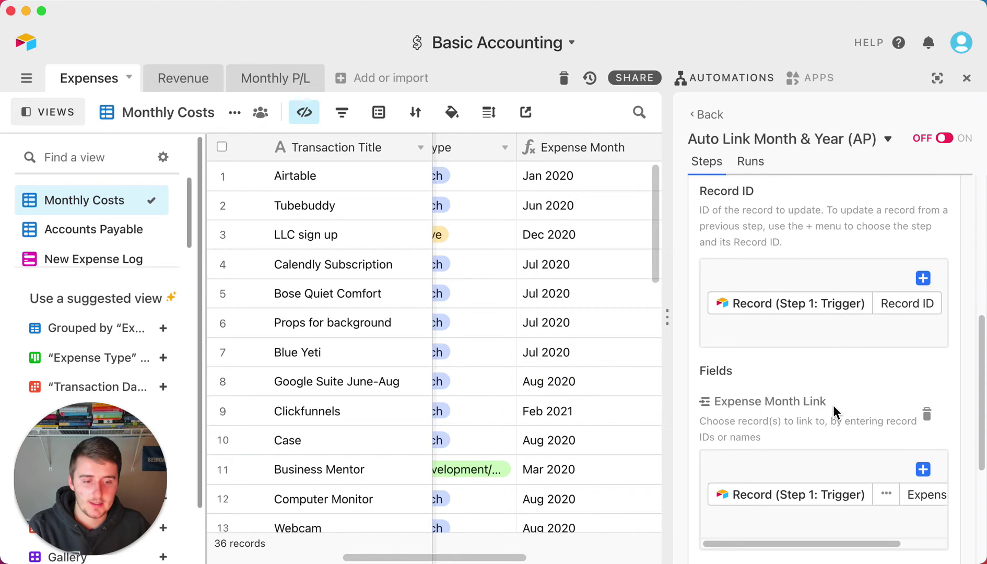
scroll(834, 410, down, 4)
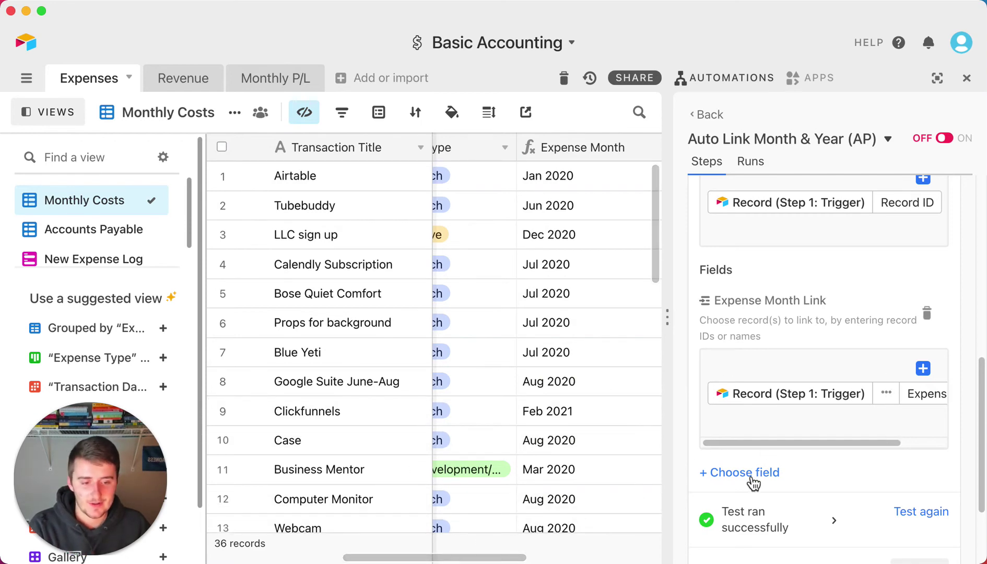
scroll(815, 480, down, 1)
click(708, 115)
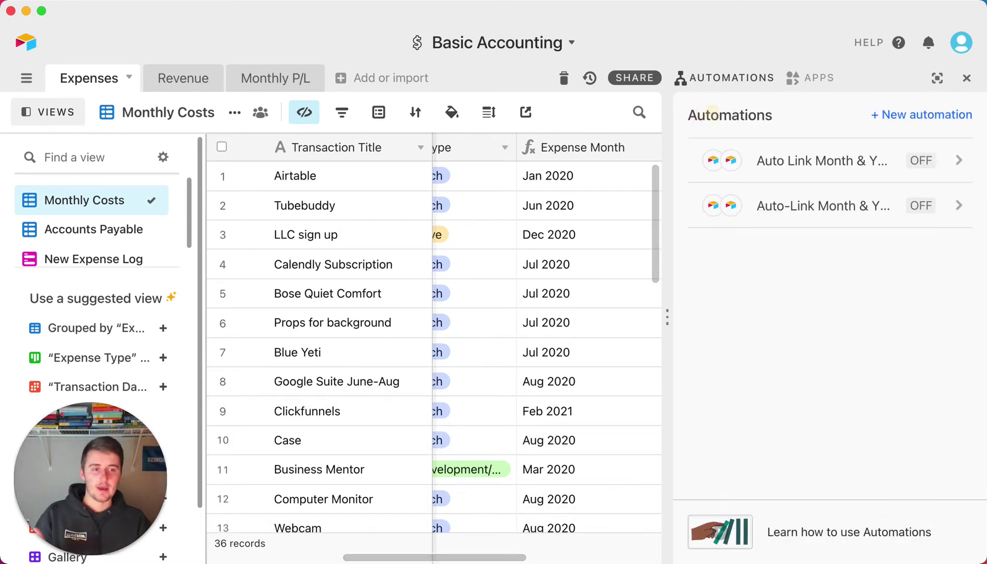
Close the Automations panel and show the Accounts Payable view with its three records
click(967, 79)
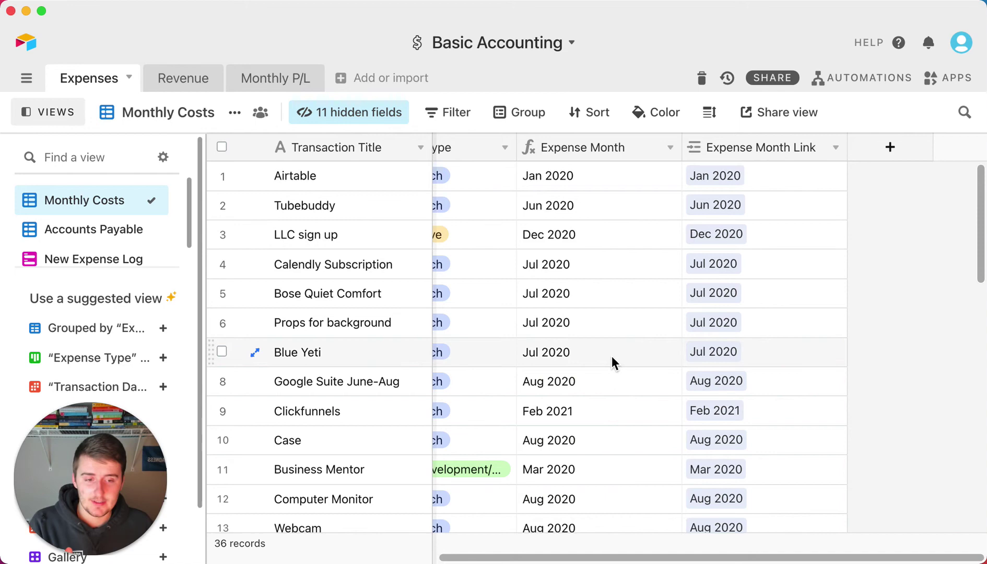
scroll(470, 366, left, 10)
mouse_move(172, 532)
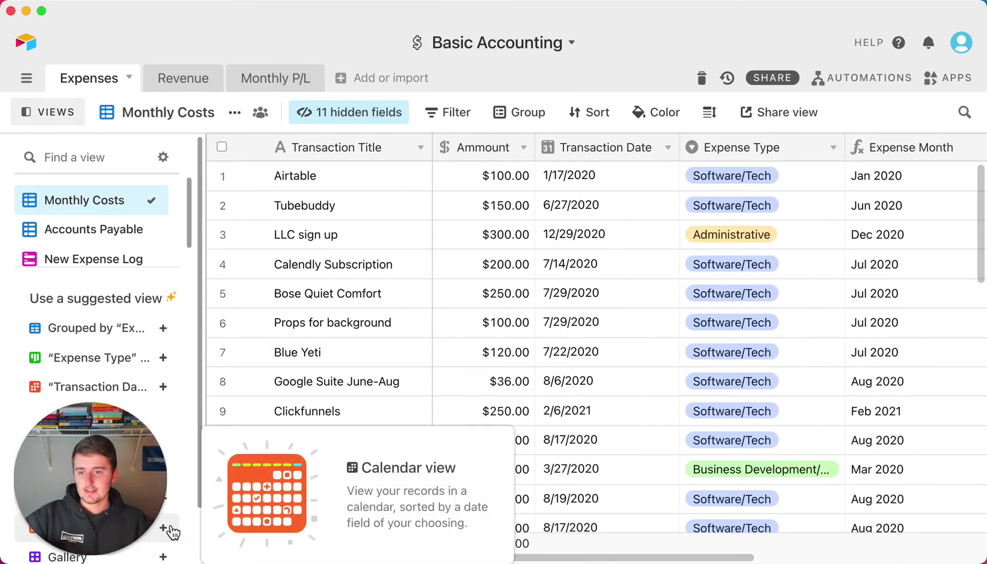
click(131, 231)
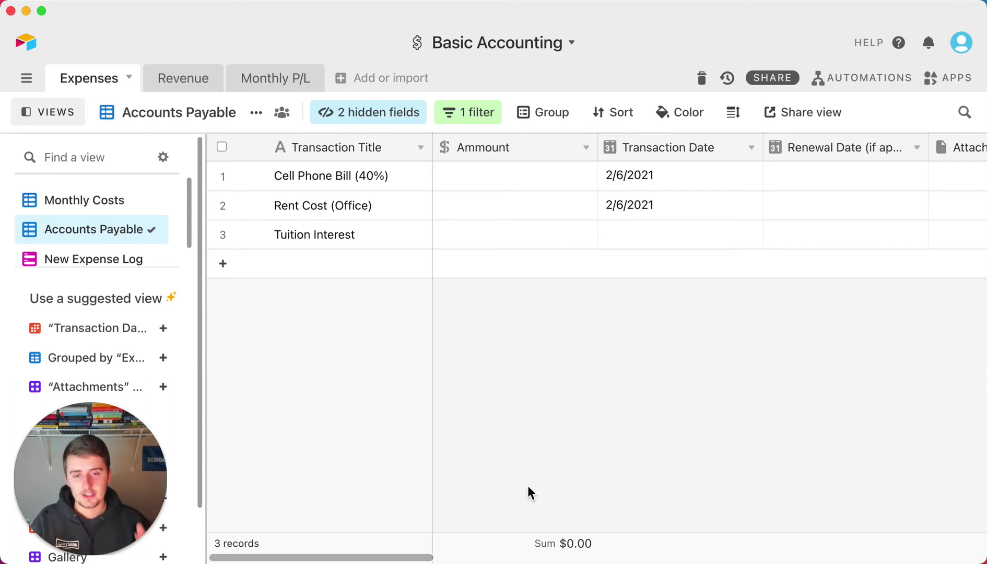
Add a checkbox field named Done right of Amount, then return to Monthly Costs
right_click(534, 142)
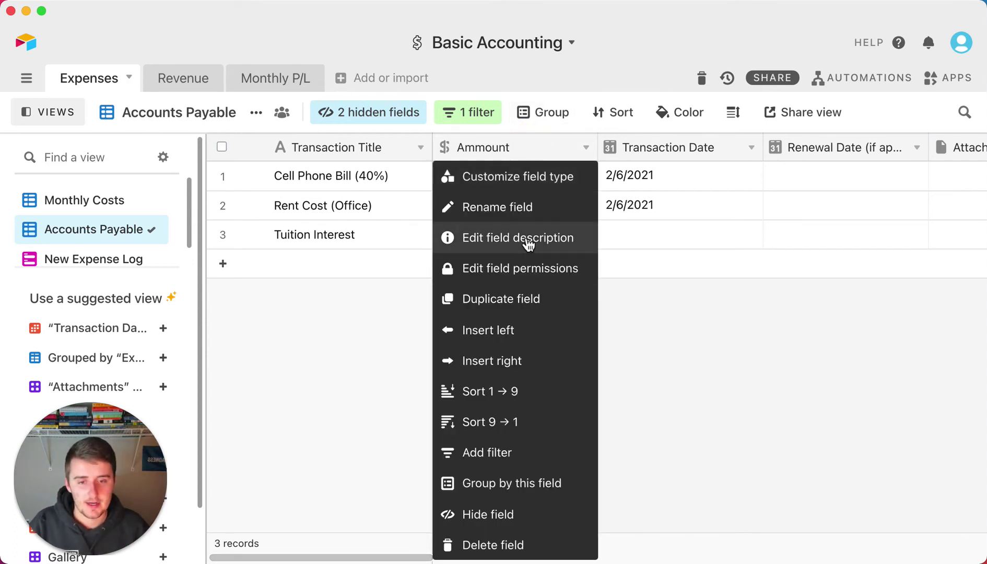
click(527, 361)
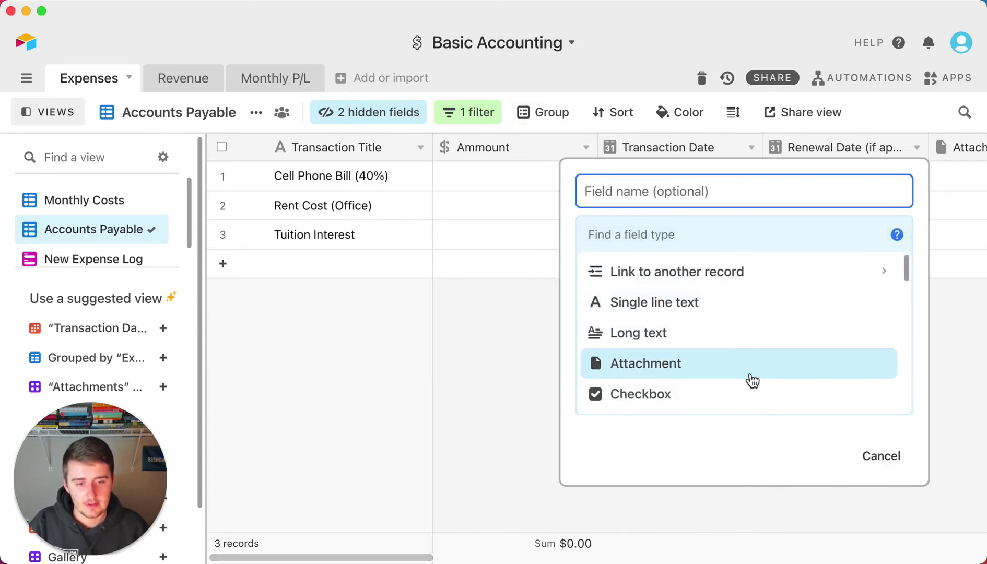
click(727, 402)
click(849, 368)
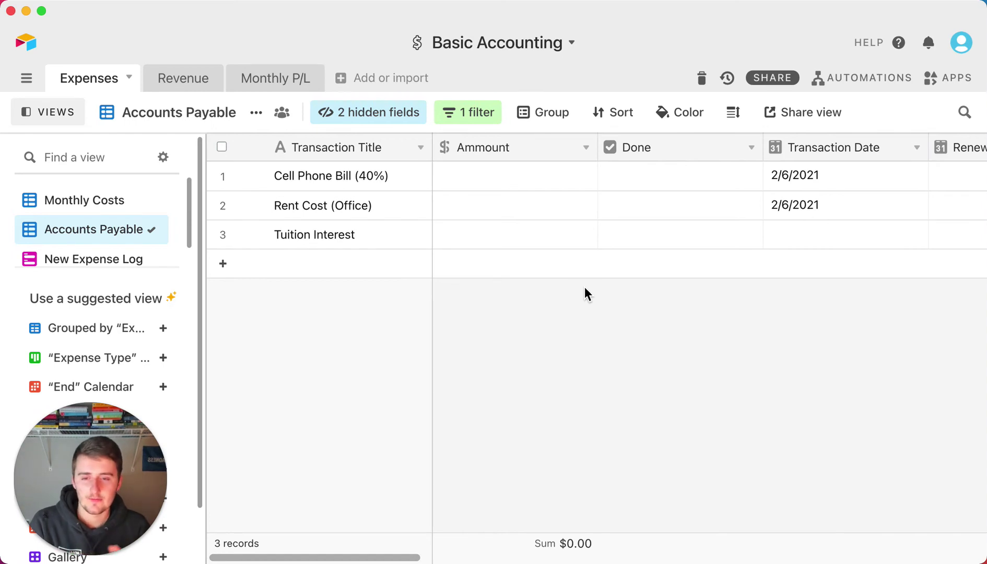
click(82, 204)
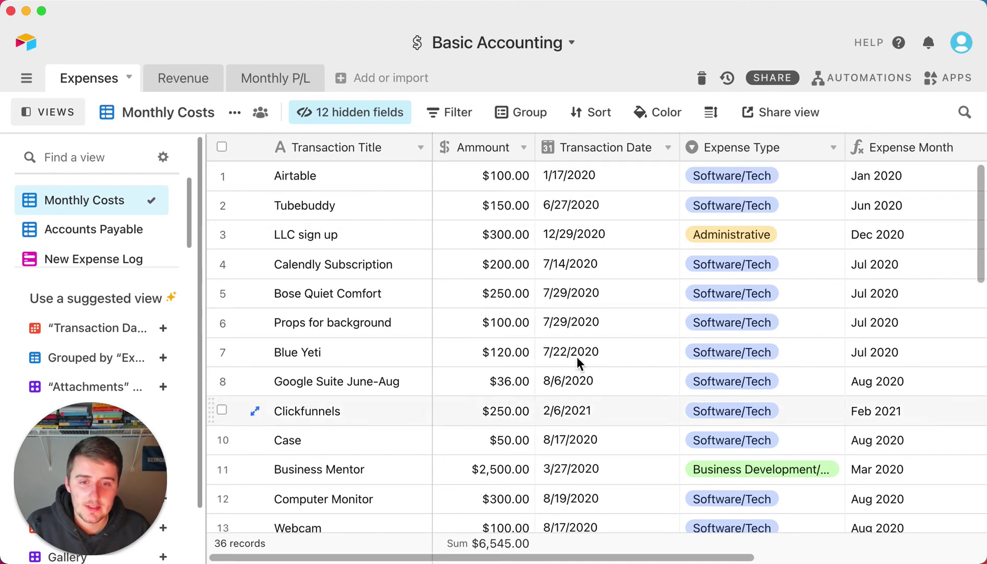
In the Monthly P/L view, hide Accounts Recievable, Total AR and Monthly P/L (Before Taxes)
click(254, 81)
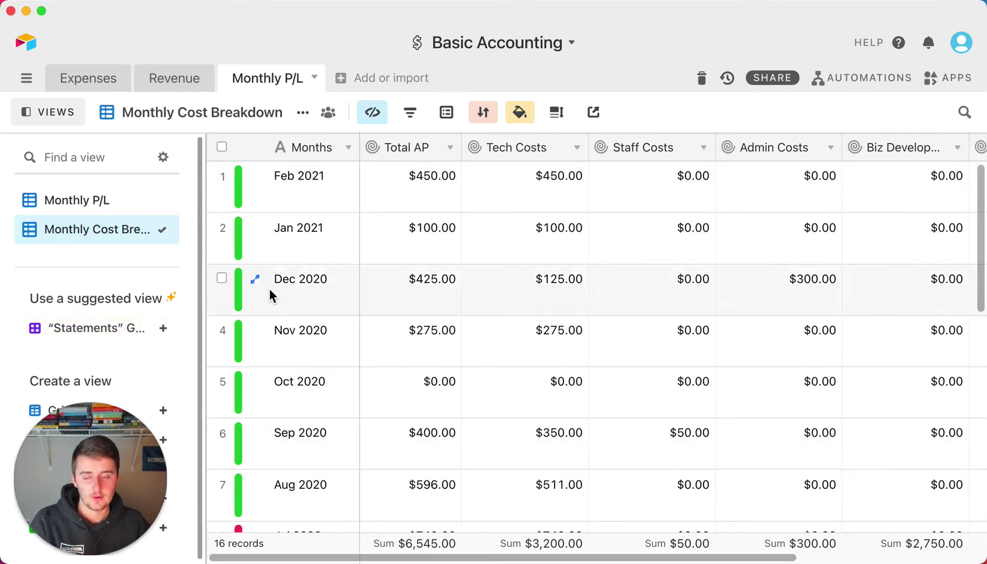
click(106, 200)
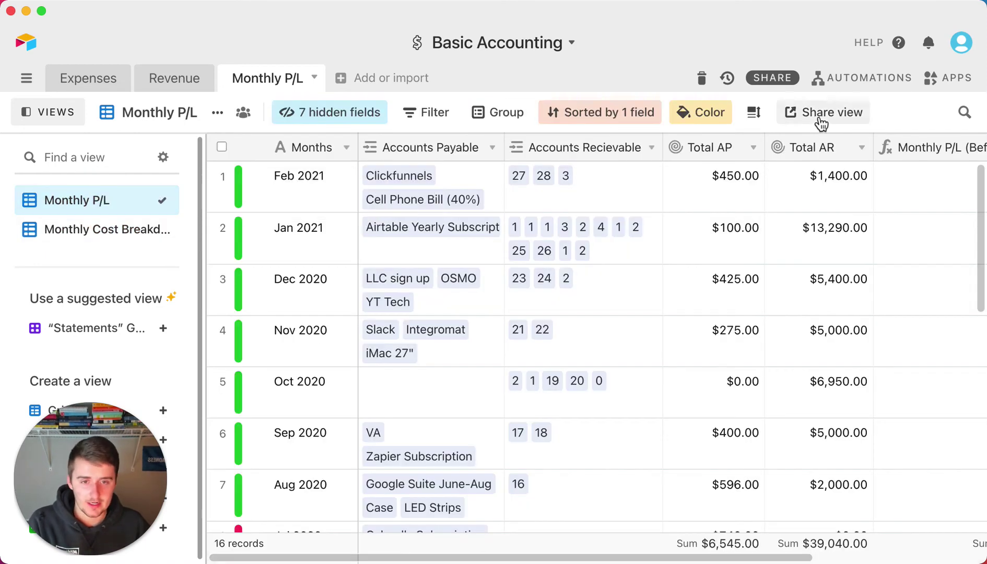
right_click(618, 142)
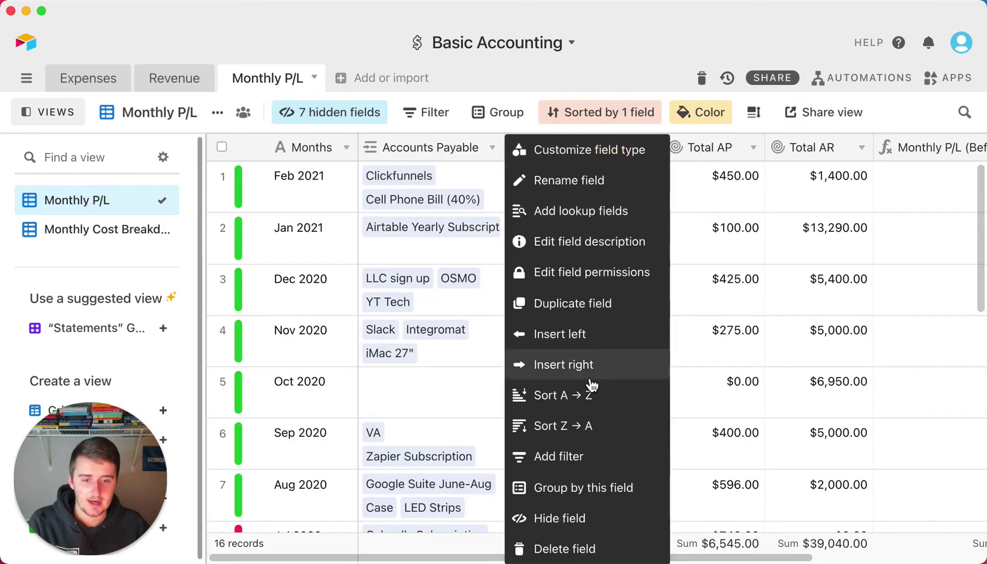
click(564, 520)
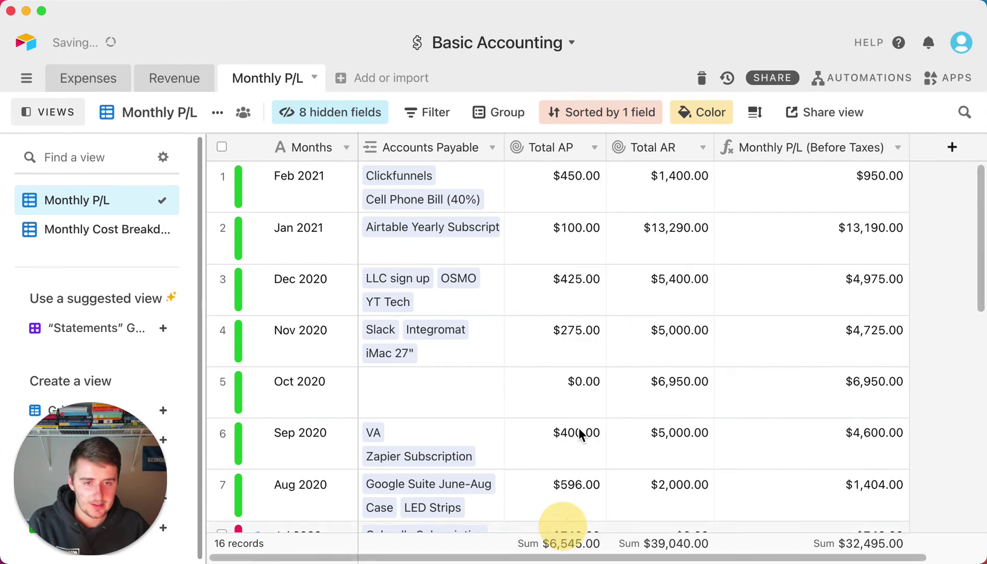
right_click(688, 146)
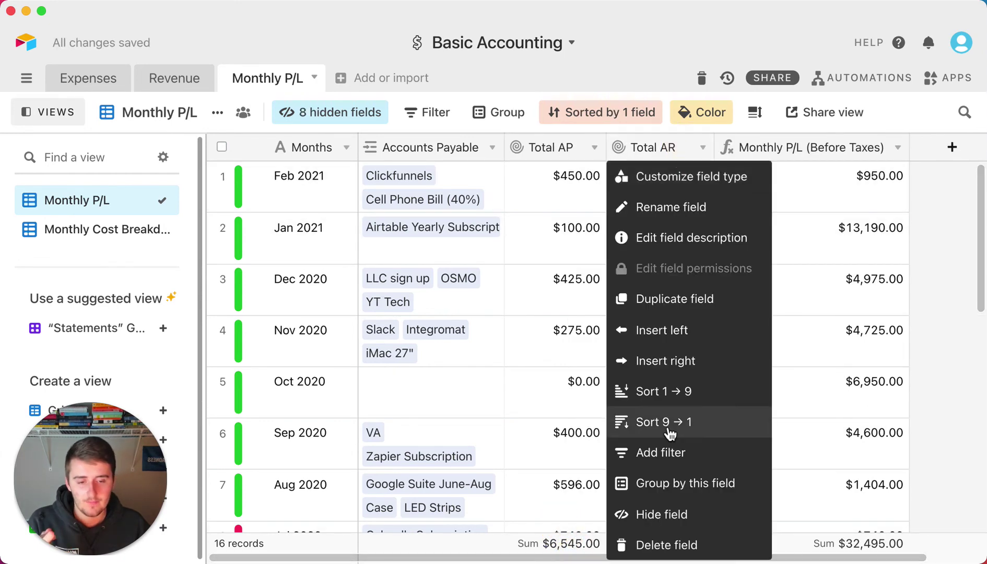
click(673, 525)
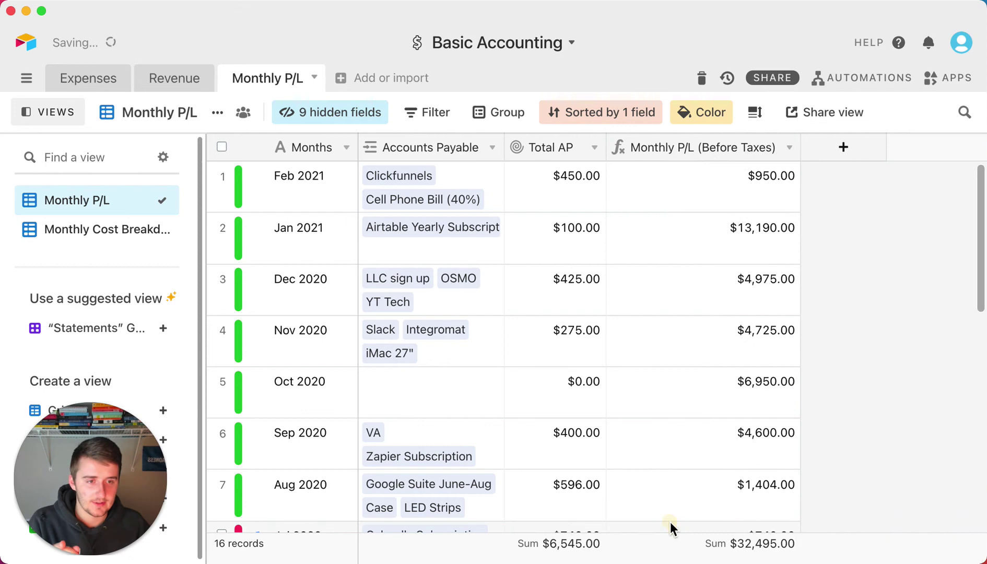
right_click(684, 148)
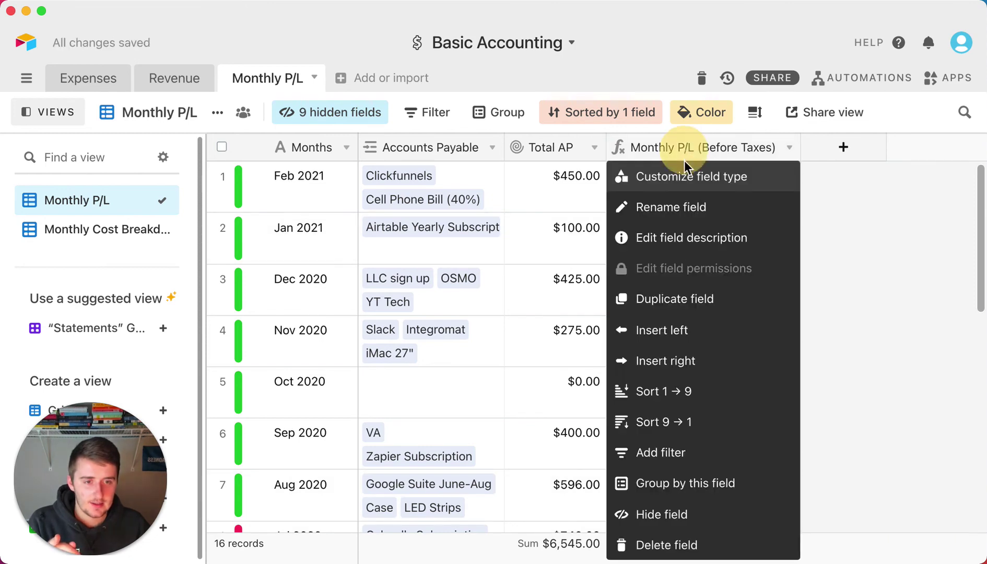
click(681, 519)
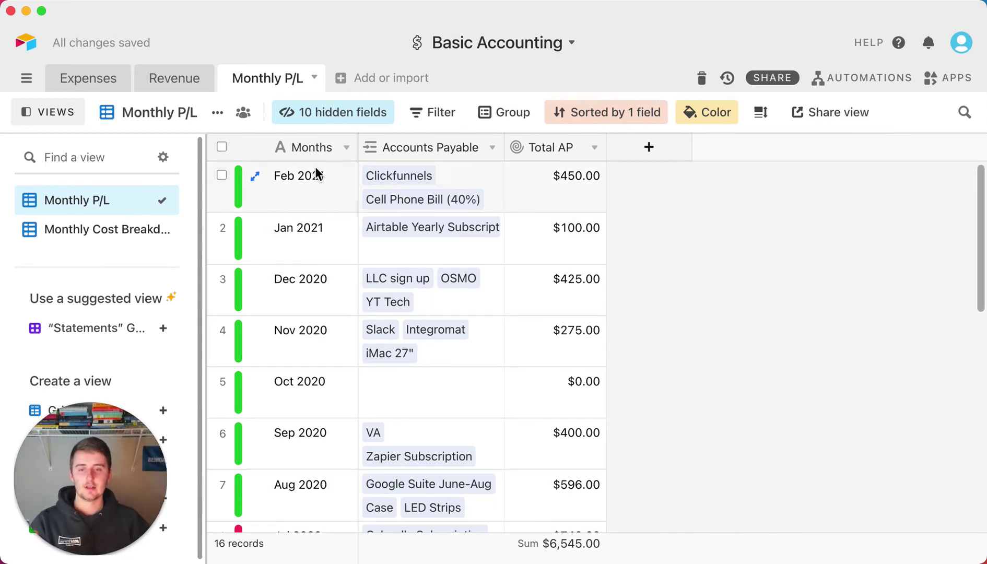
drag(308, 198, 324, 494)
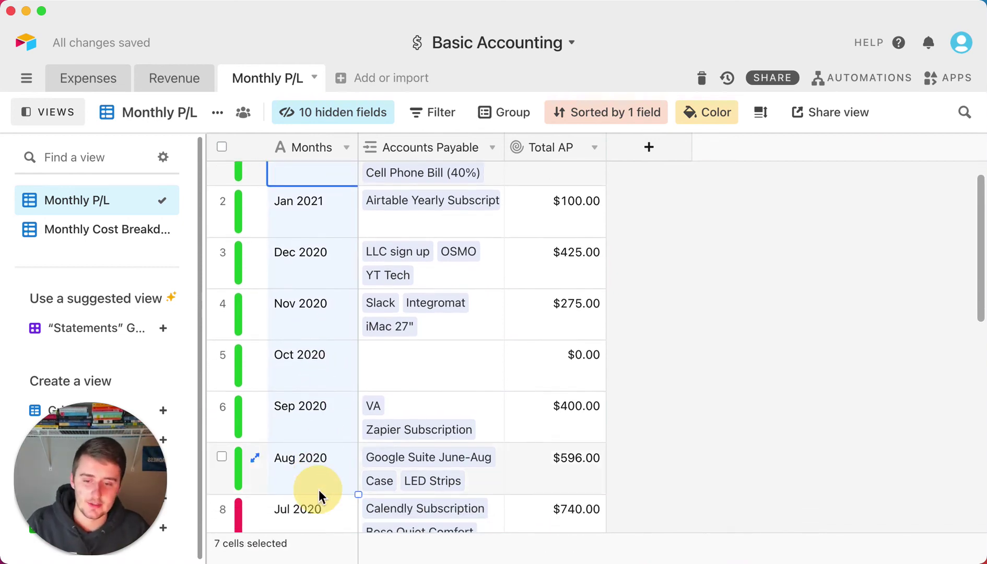
Return to the Monthly P/L table and expand Feb 2021's linked accounts payable items
click(104, 79)
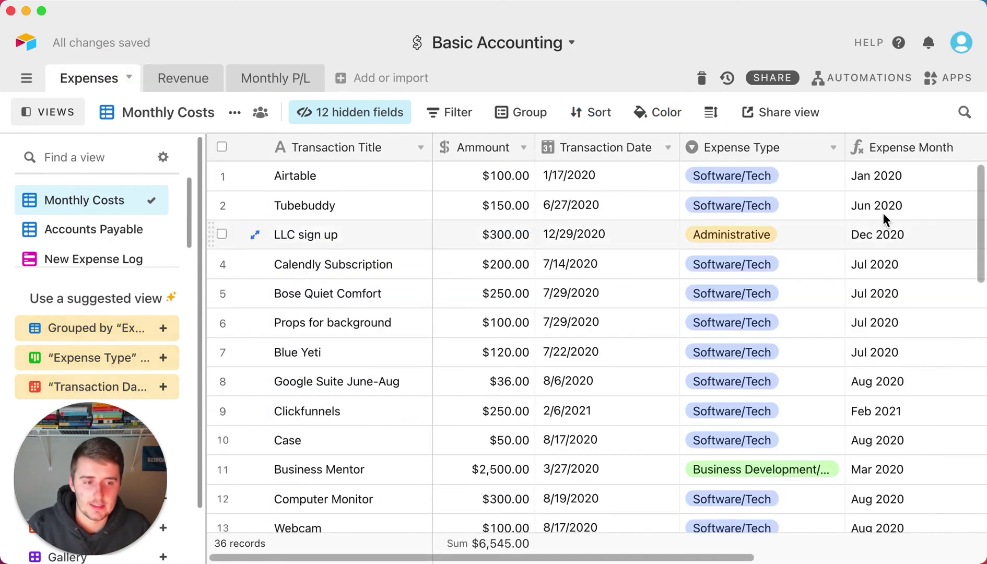
click(264, 78)
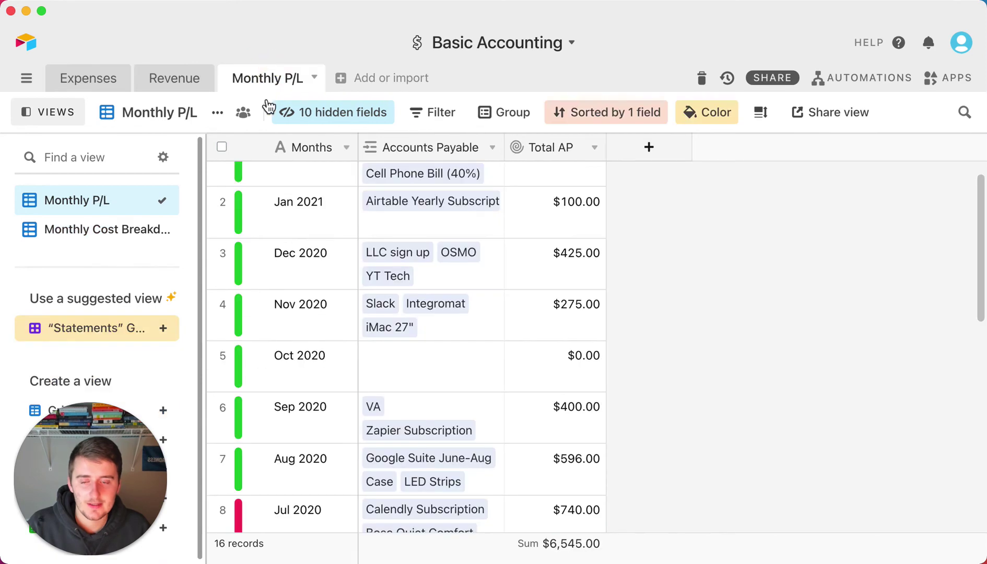
scroll(317, 263, up, 1)
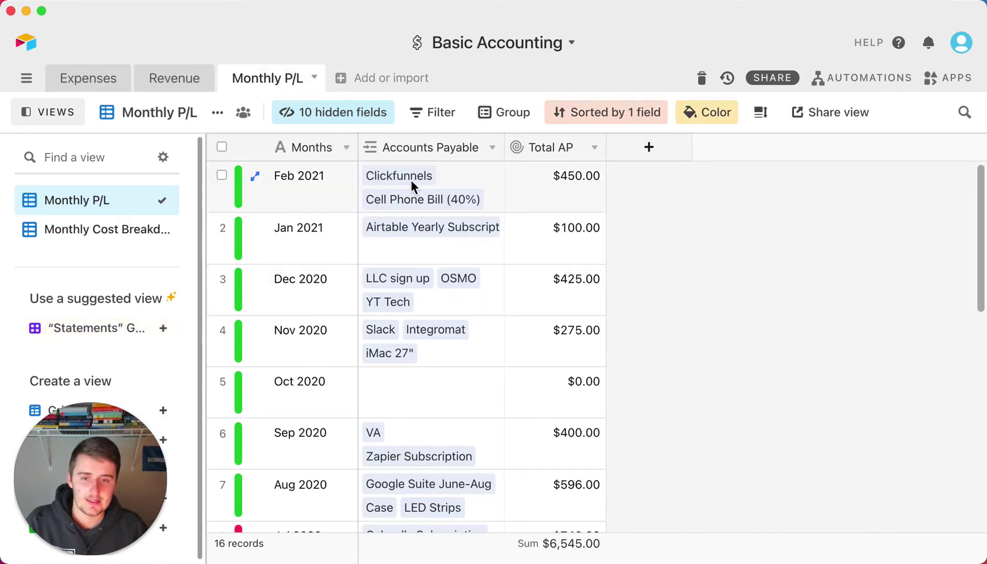
click(468, 177)
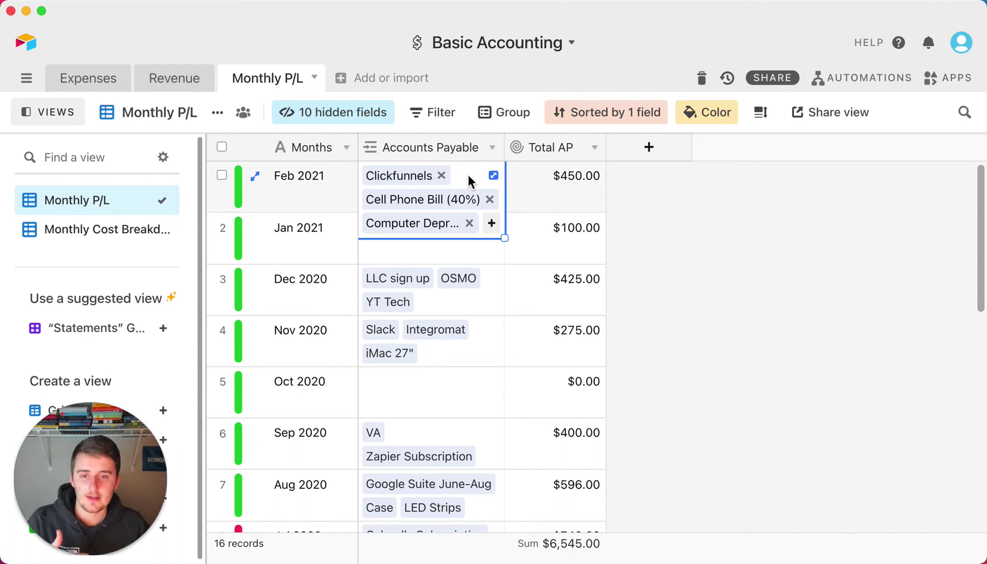
click(578, 188)
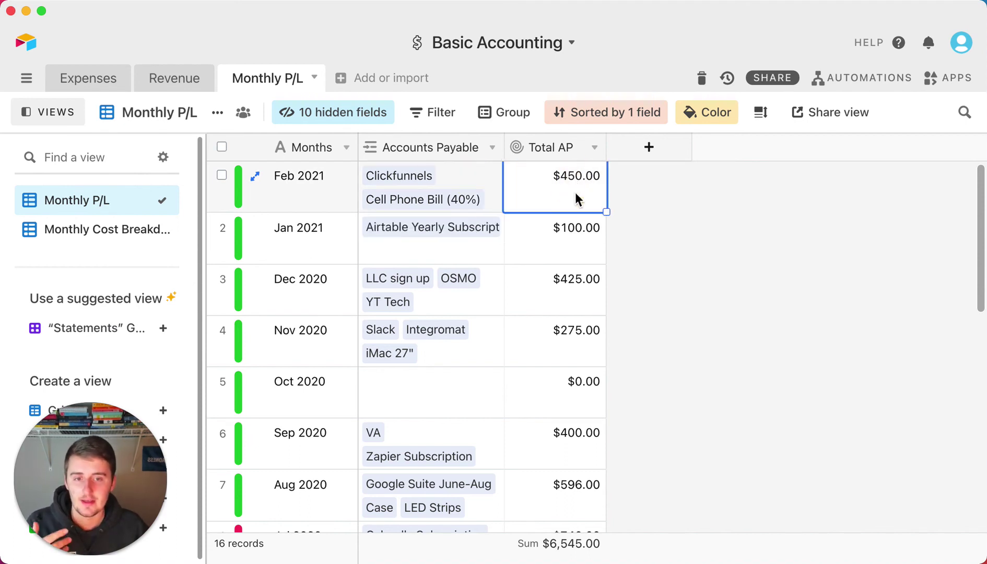
Review the Total AP rollup settings over Accounts Payable and cancel without changes
click(594, 148)
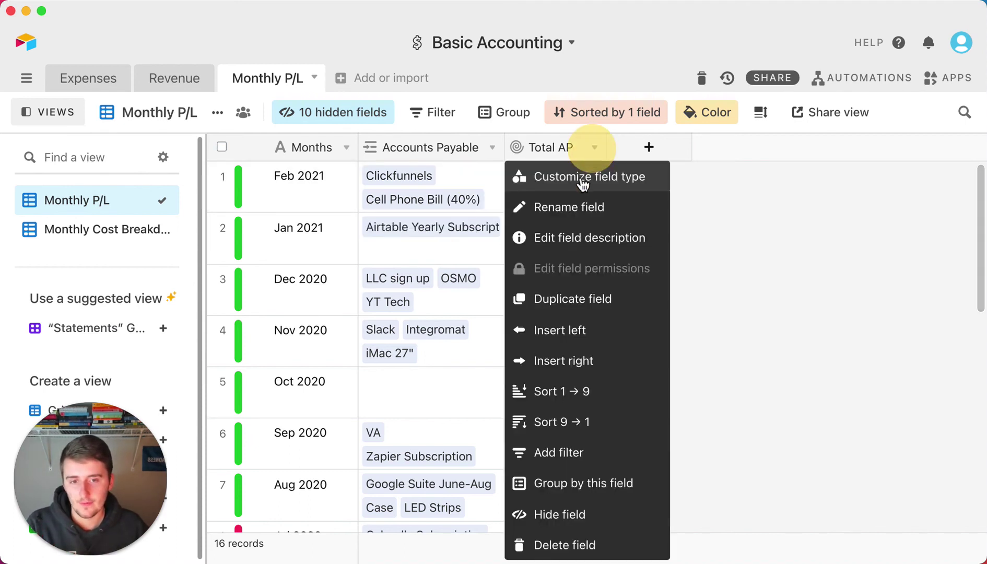
click(583, 181)
scroll(601, 386, up, 2)
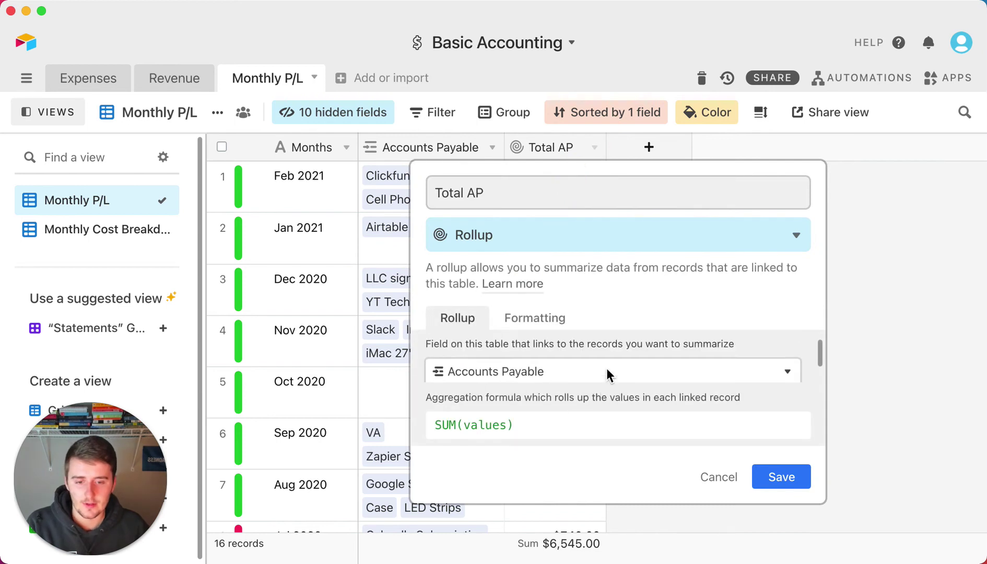
scroll(607, 370, down, 1)
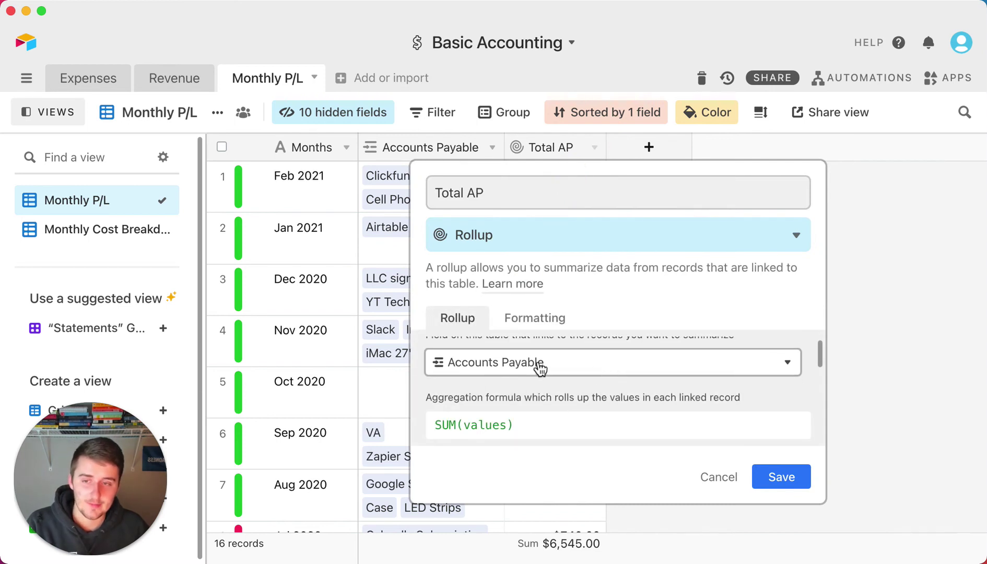
scroll(540, 369, down, 3)
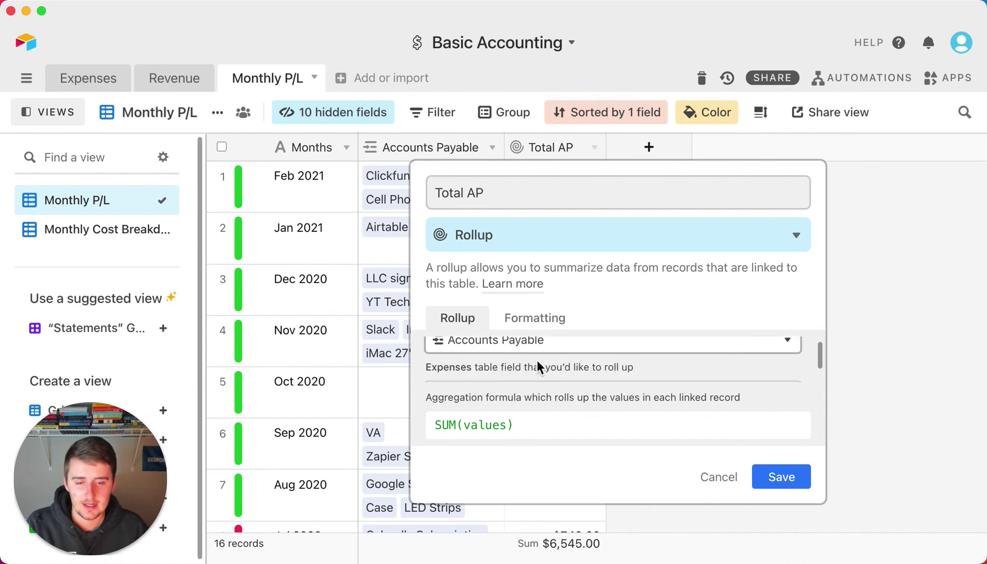
scroll(540, 369, up, 3)
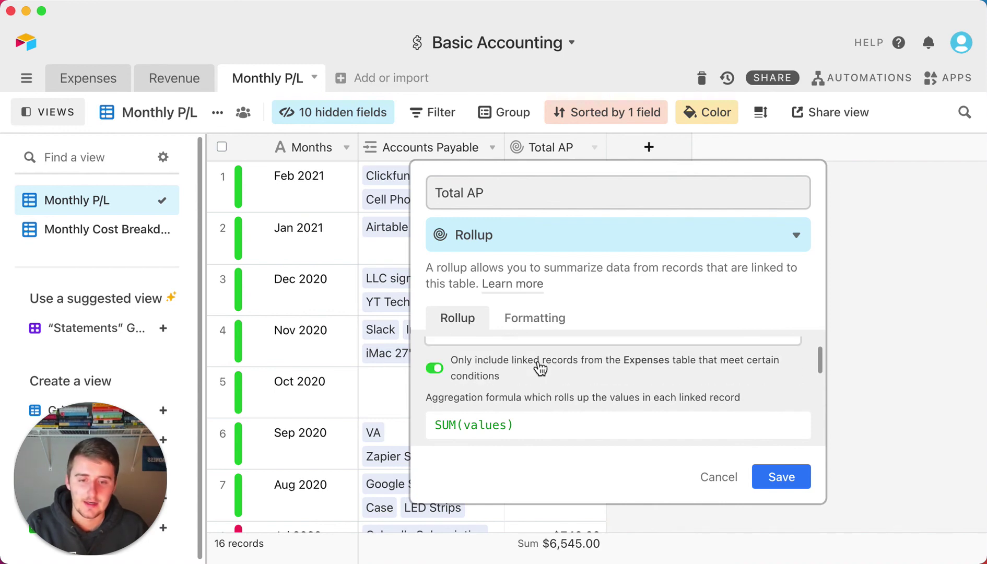
scroll(540, 369, down, 3)
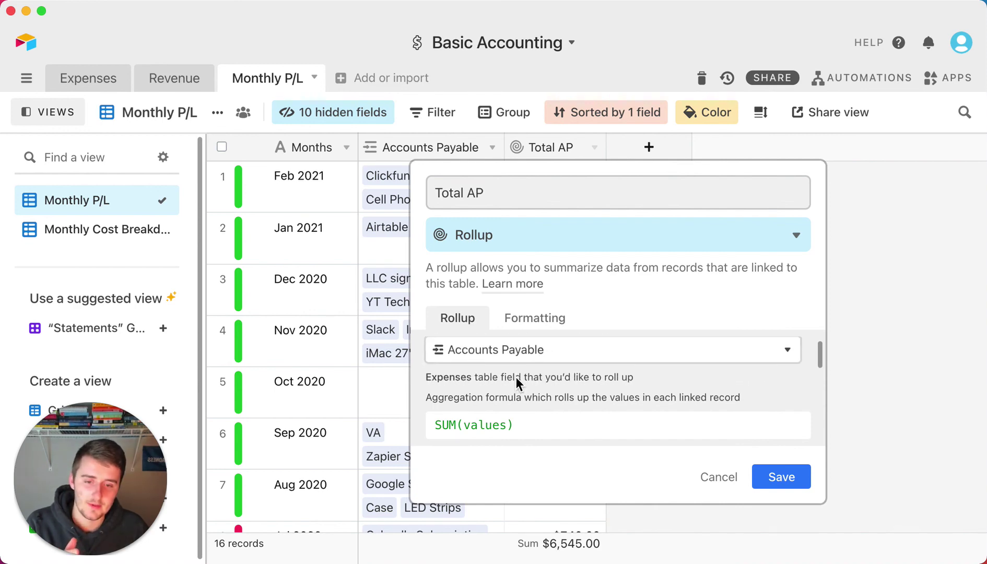
scroll(512, 376, down, 1)
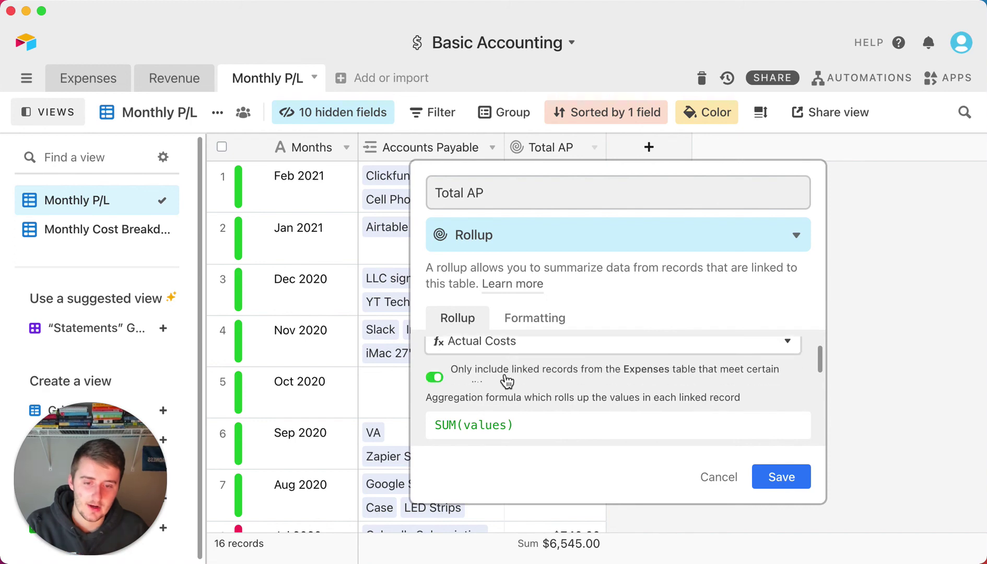
click(732, 478)
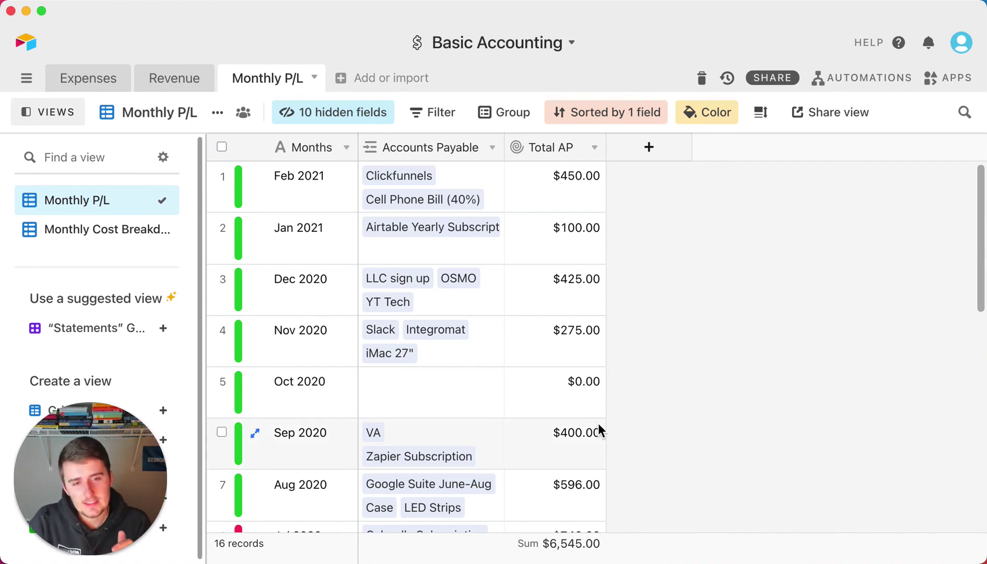
Check Total AP values: $450.00 for Feb 2021, $425.00 for Dec 2020, $275.00 for Nov 2020
scroll(627, 418, down, 3)
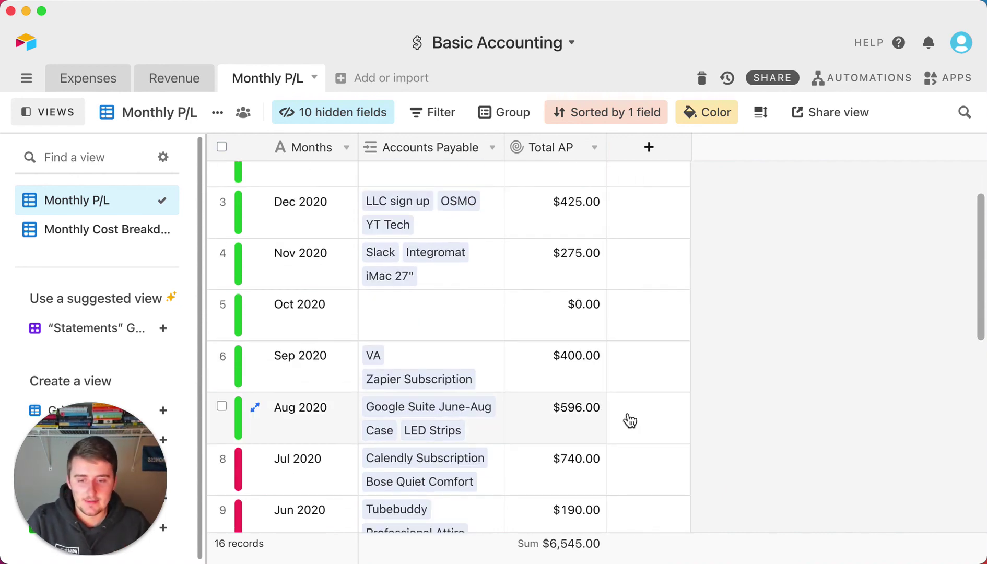
scroll(575, 342, up, 3)
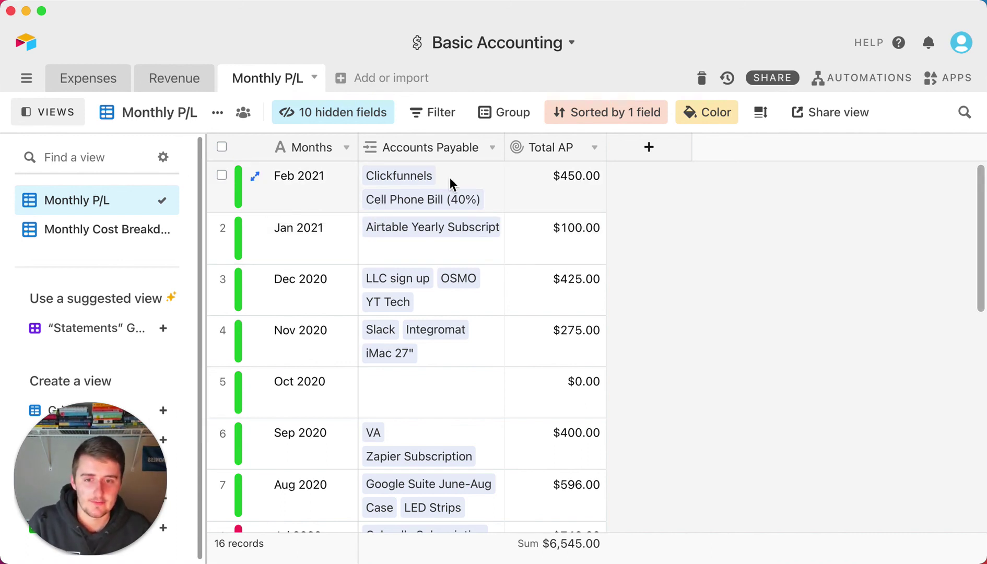
click(591, 184)
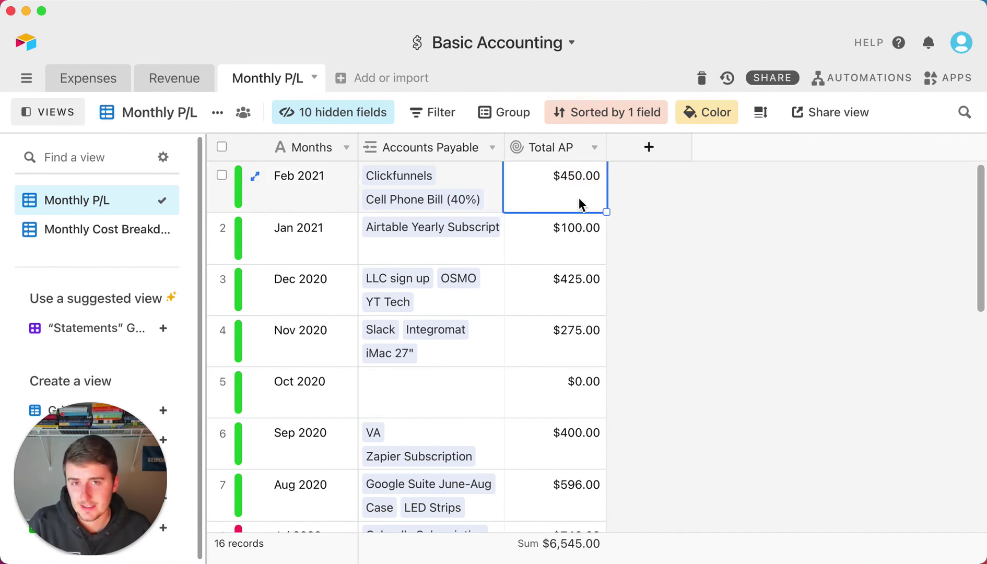
scroll(683, 248, down, 1)
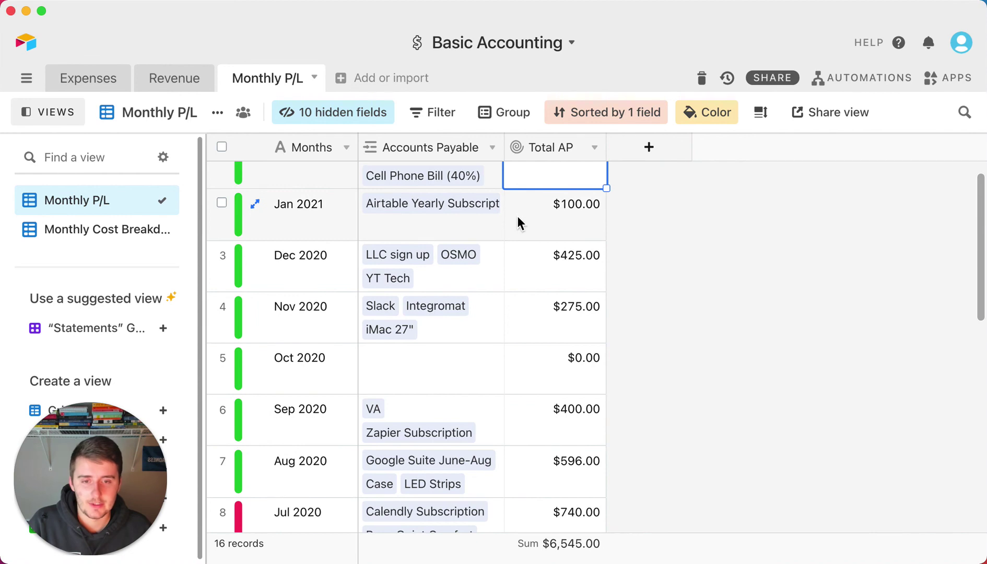
click(565, 262)
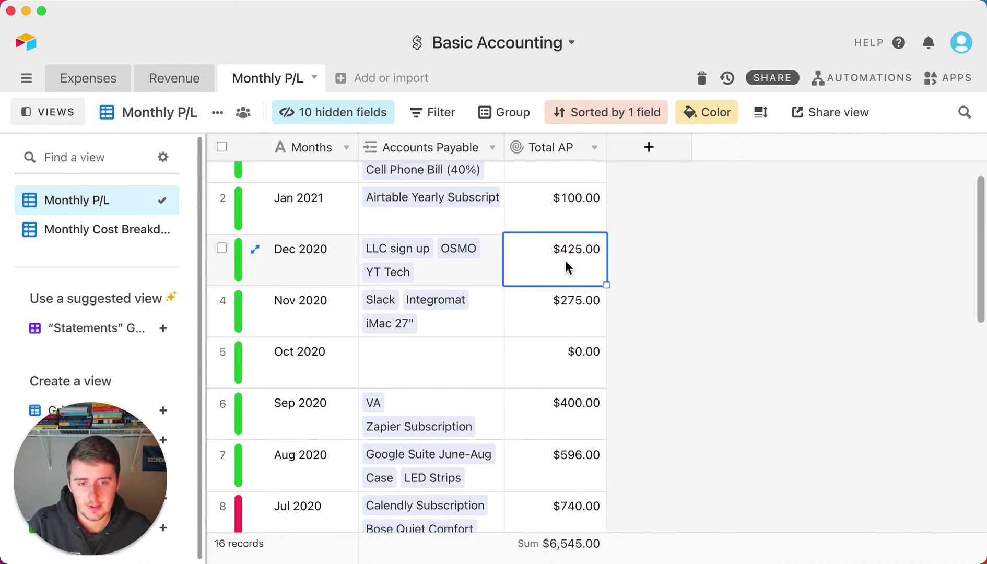
click(526, 316)
scroll(526, 316, down, 3)
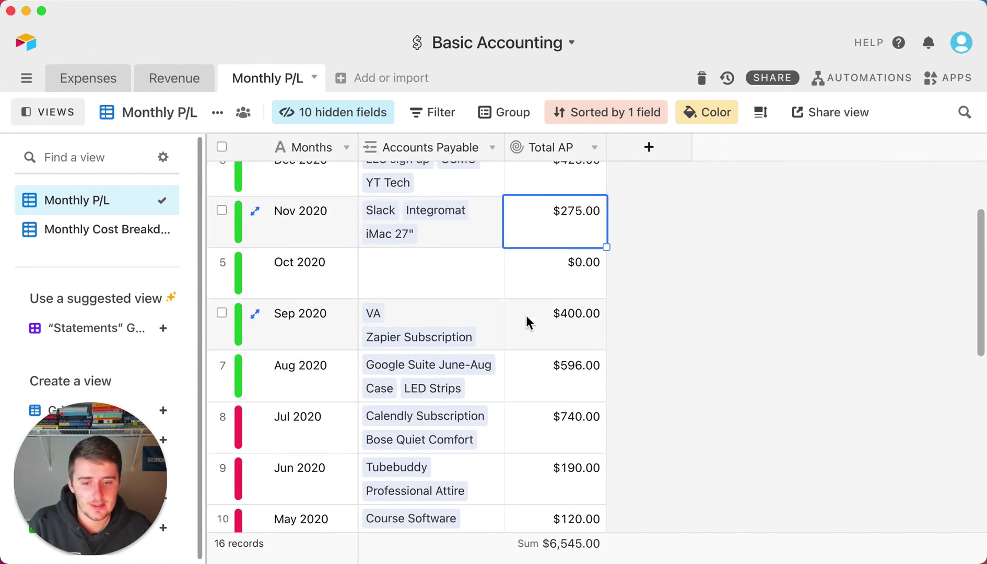
scroll(526, 315, down, 2)
scroll(526, 315, up, 5)
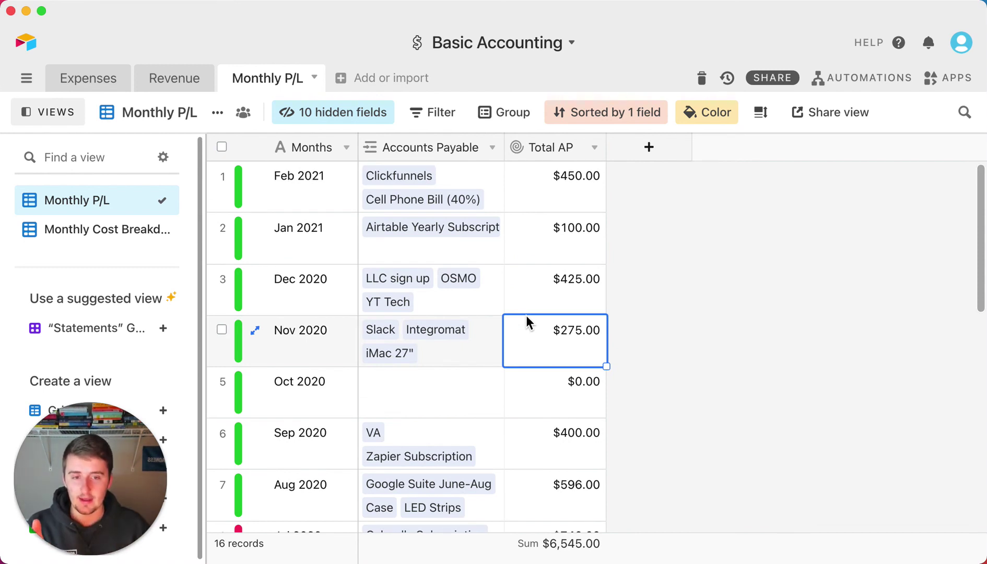
click(121, 234)
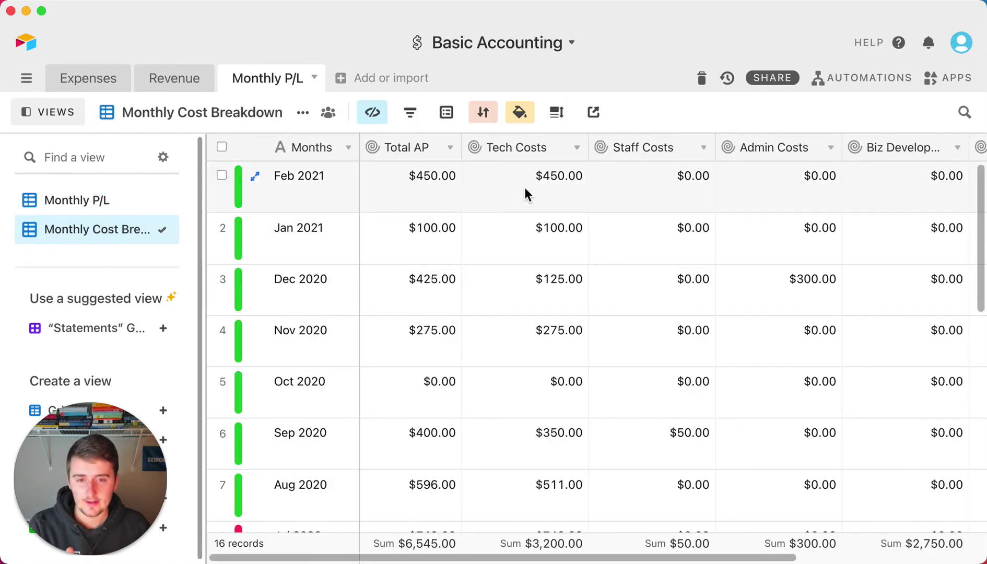